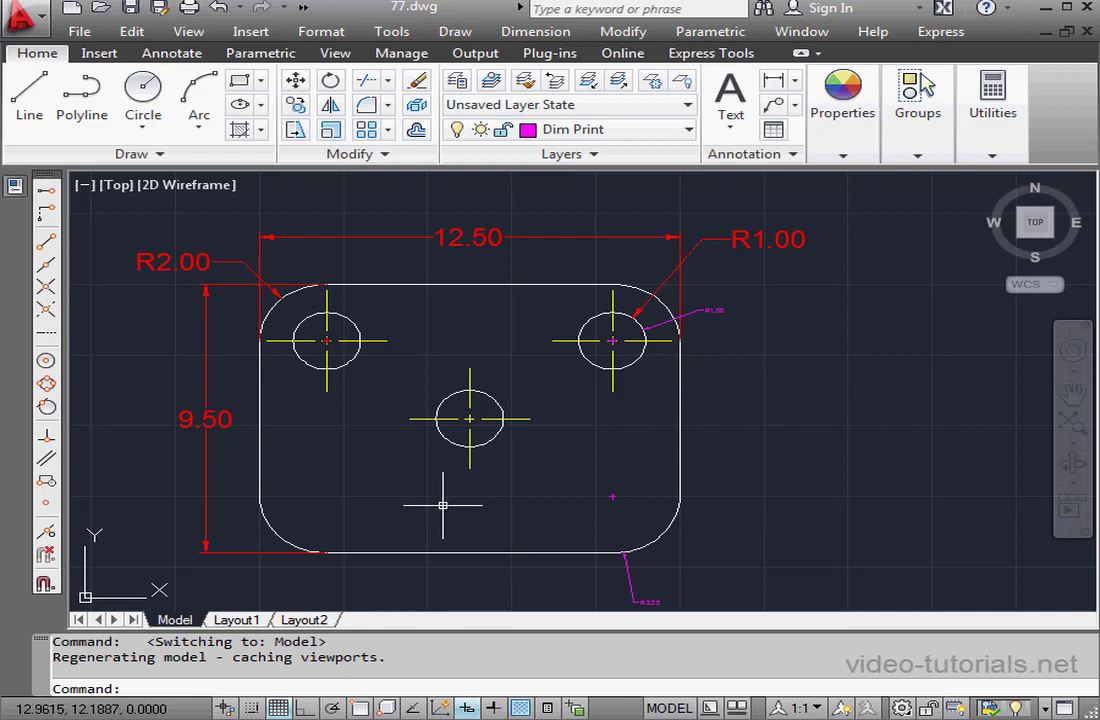
- Preview the Layout2 plot with the DWF Virtual Pens.ctb plot style table, then return to the plot settings
left_click(322, 620)
right_click(326, 621)
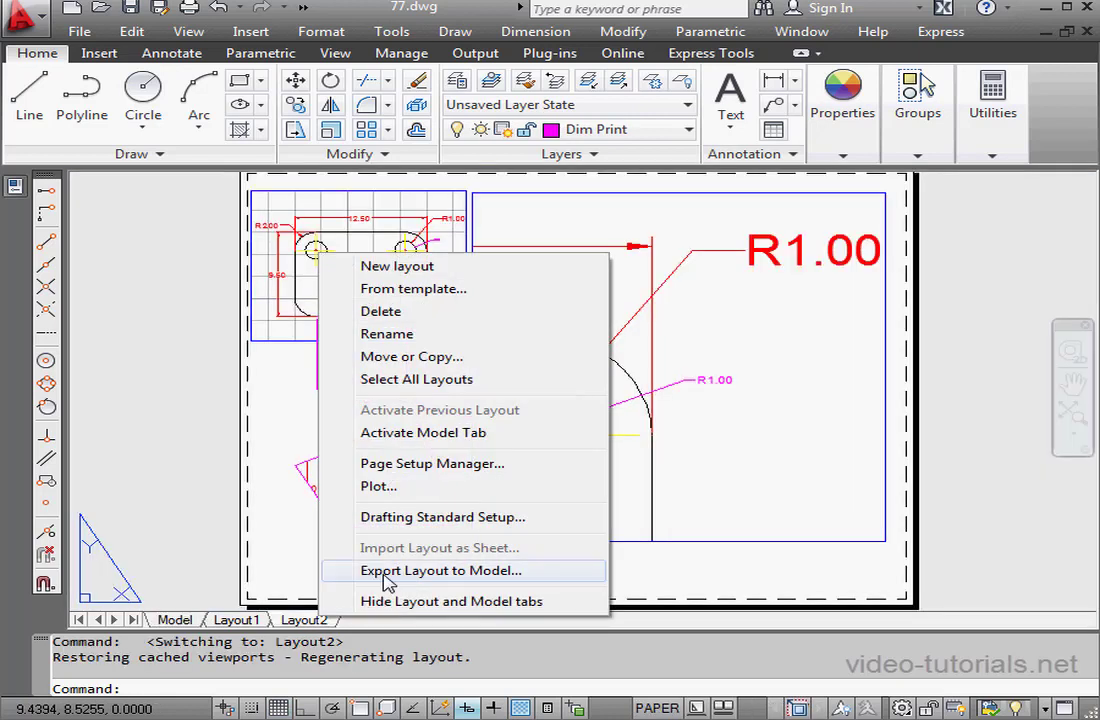
left_click(328, 487)
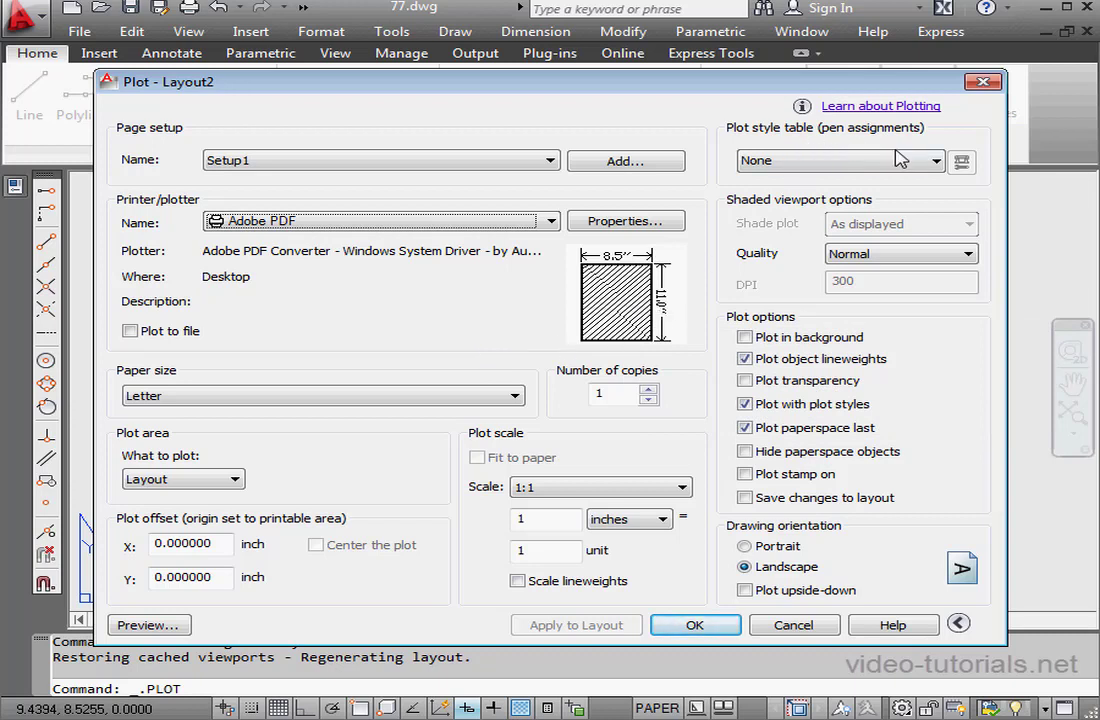
left_click(937, 161)
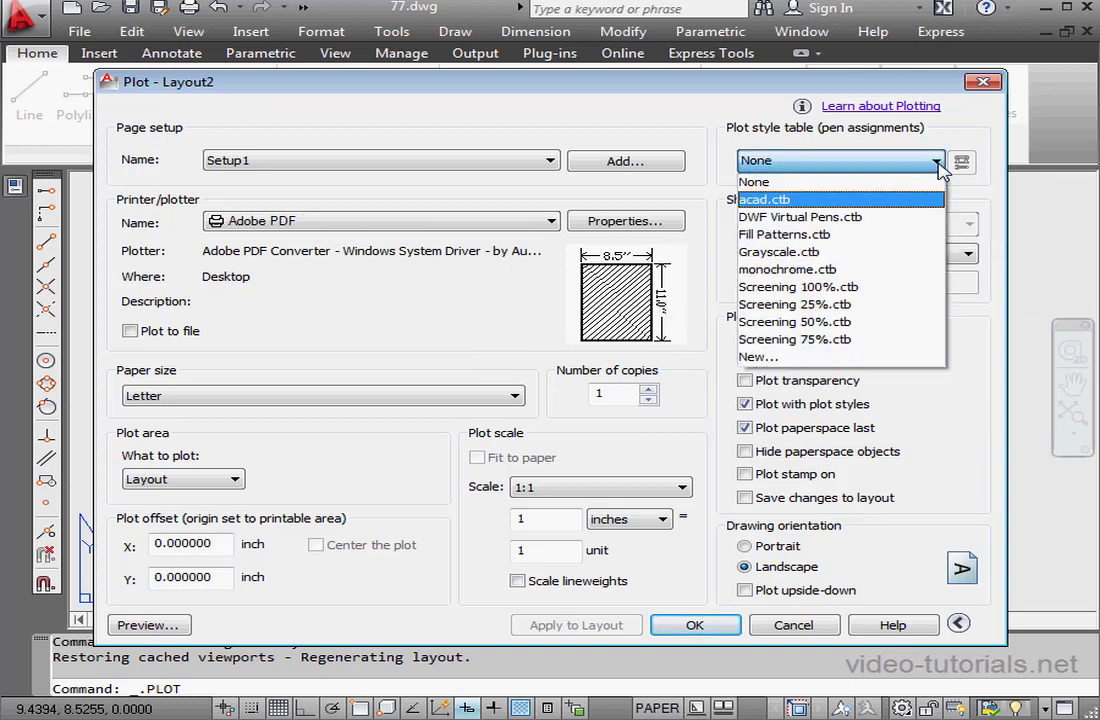
left_click(847, 217)
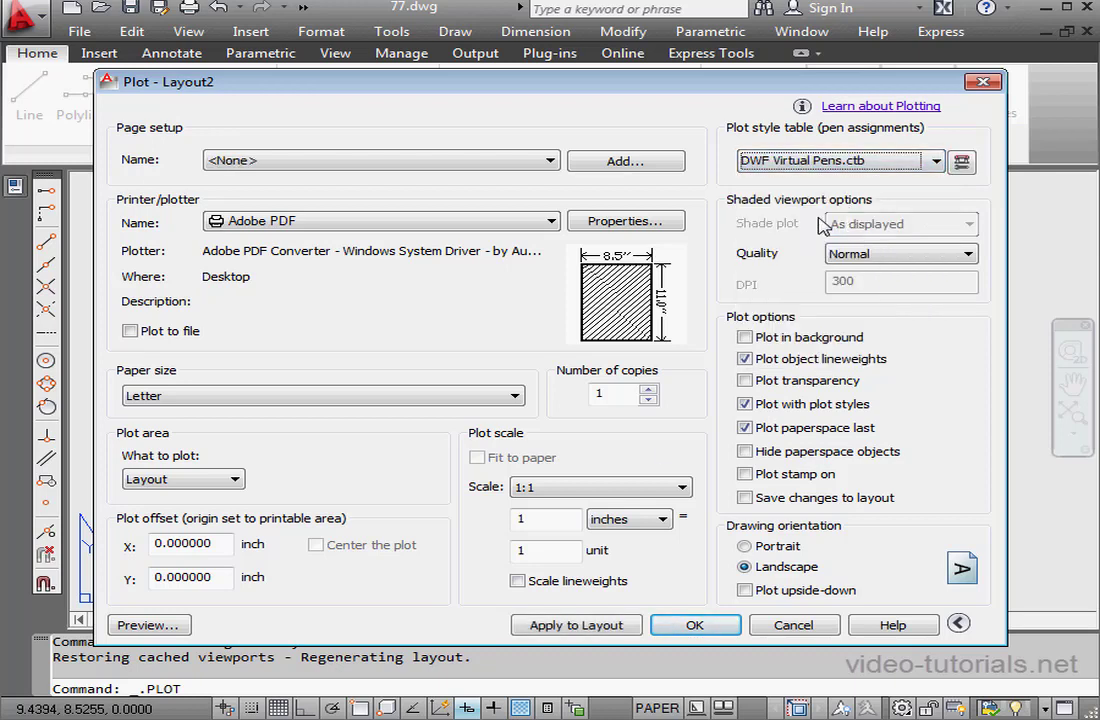
left_click(143, 623)
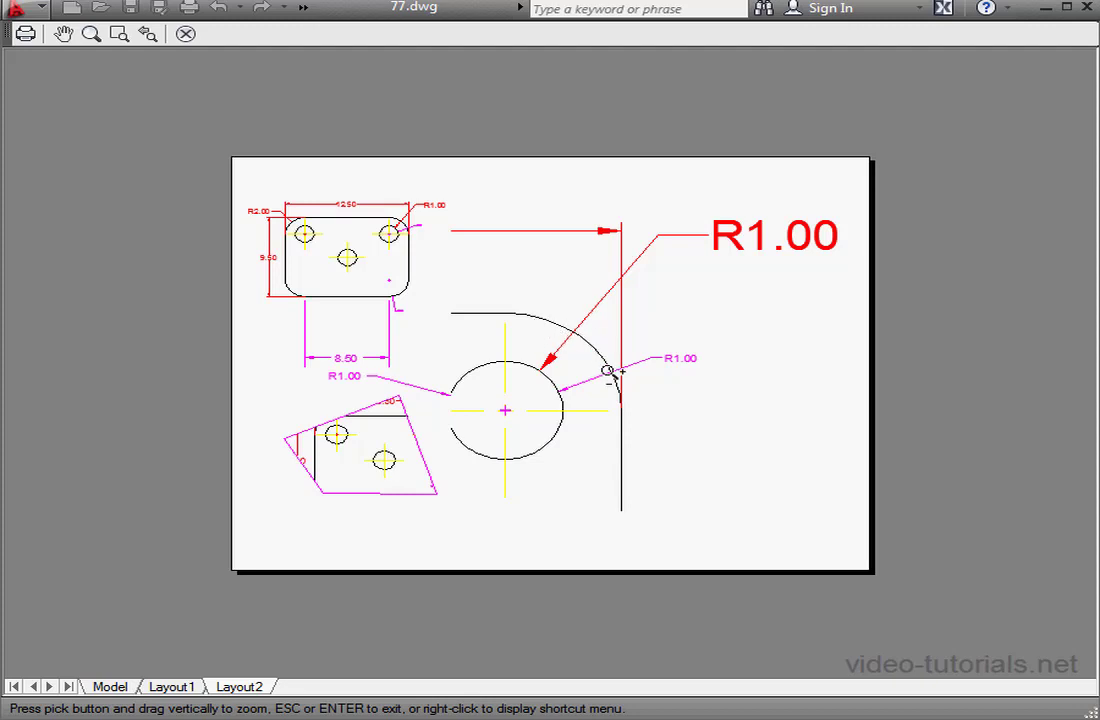
right_click(696, 313)
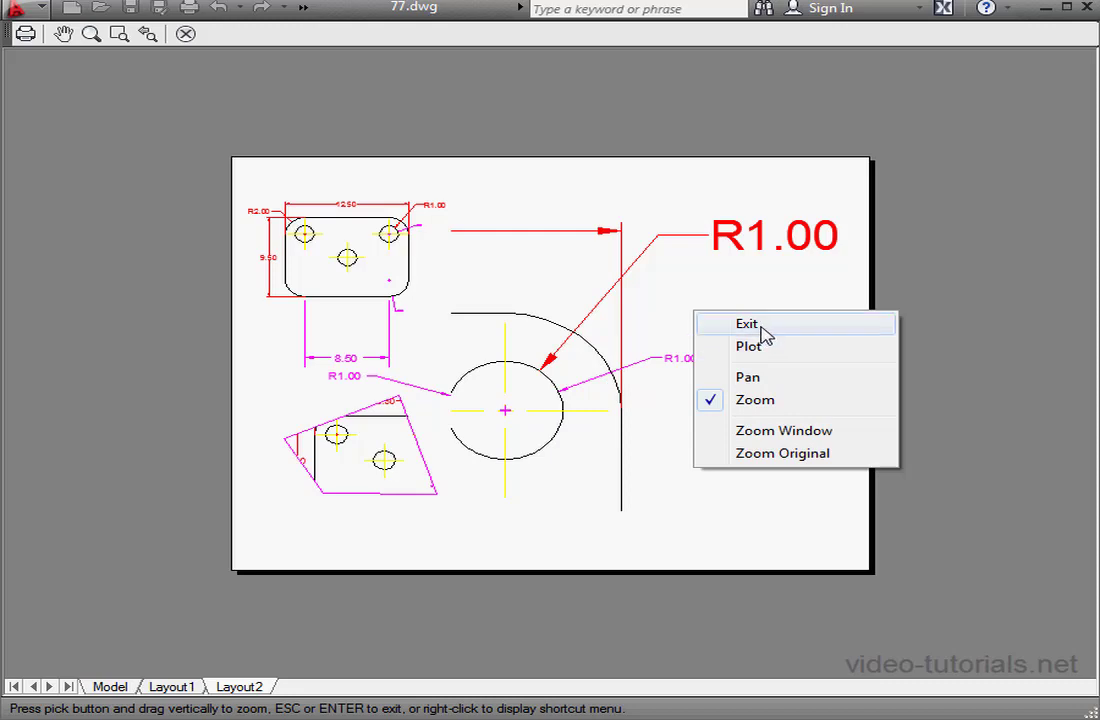
left_click(762, 327)
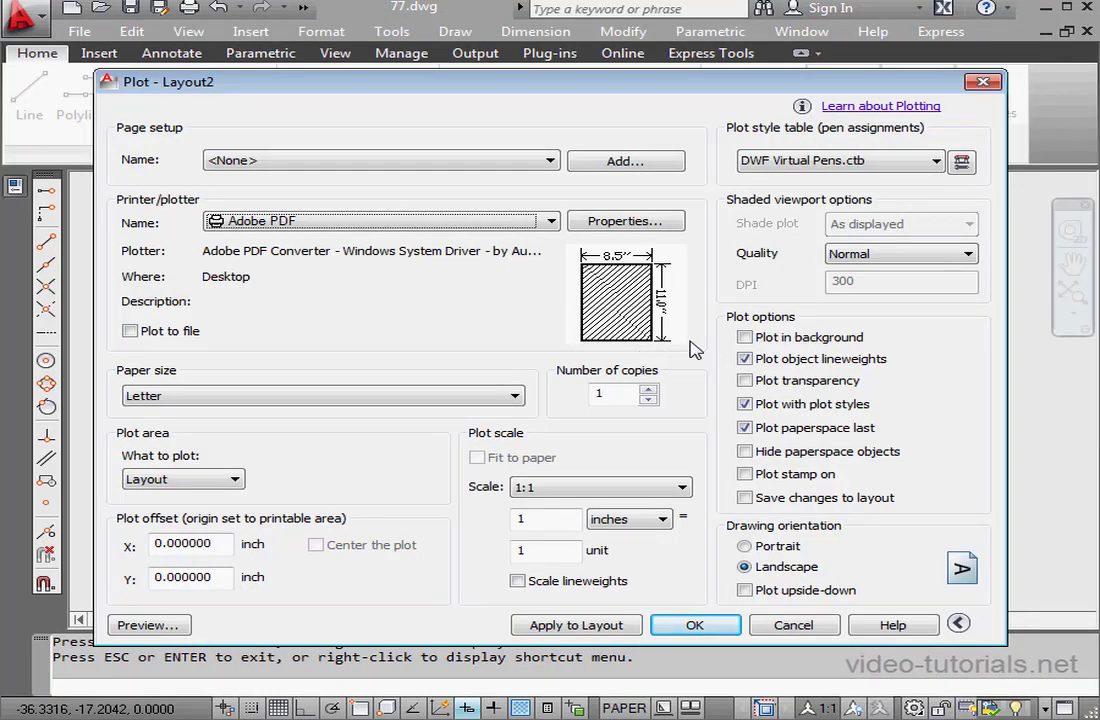
- Assign the Grayscale.ctb plot style table to the Layout2 plot and preview the result
left_click(936, 161)
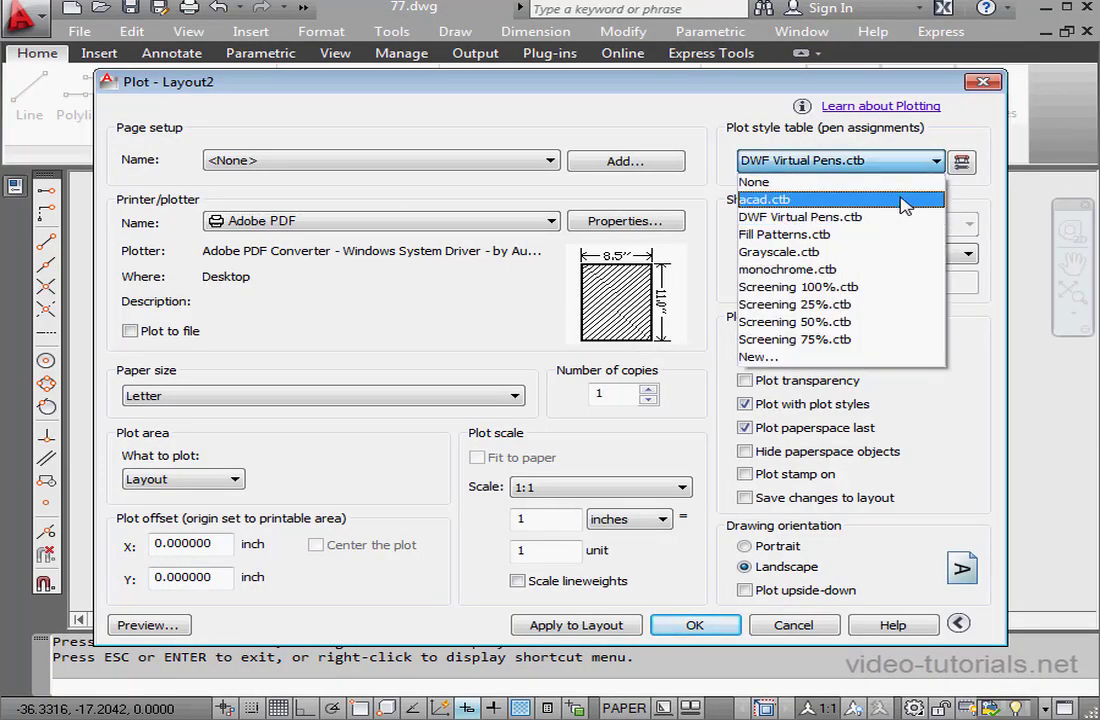
left_click(862, 251)
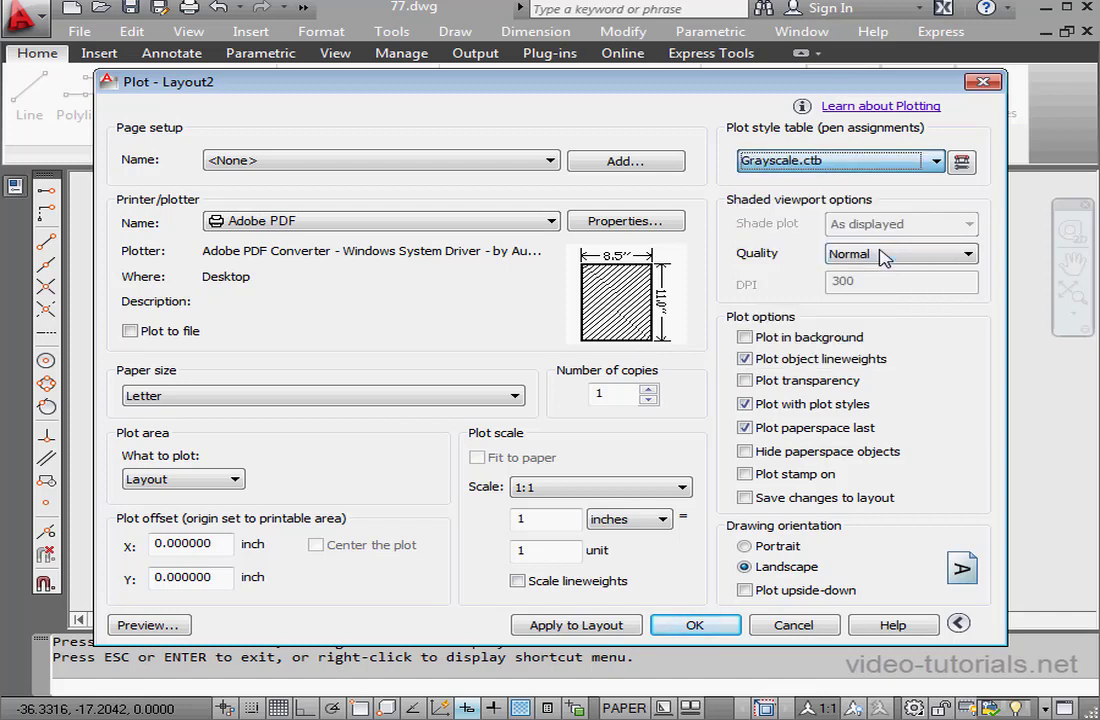
left_click(147, 624)
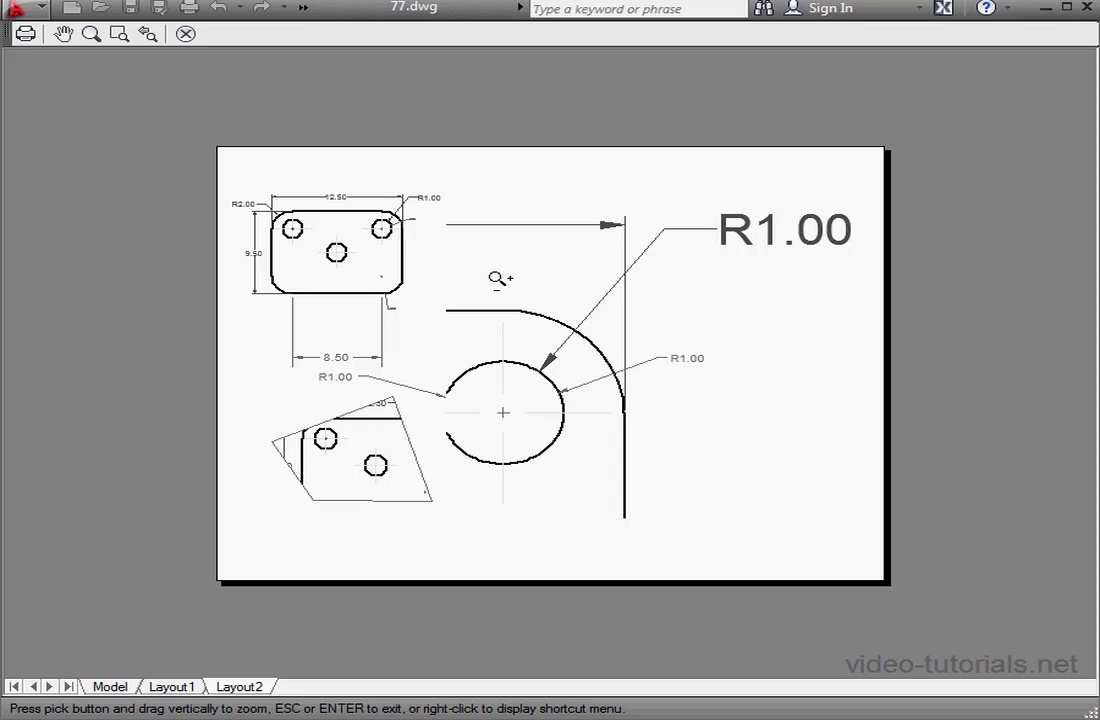
right_click(548, 284)
left_click(618, 298)
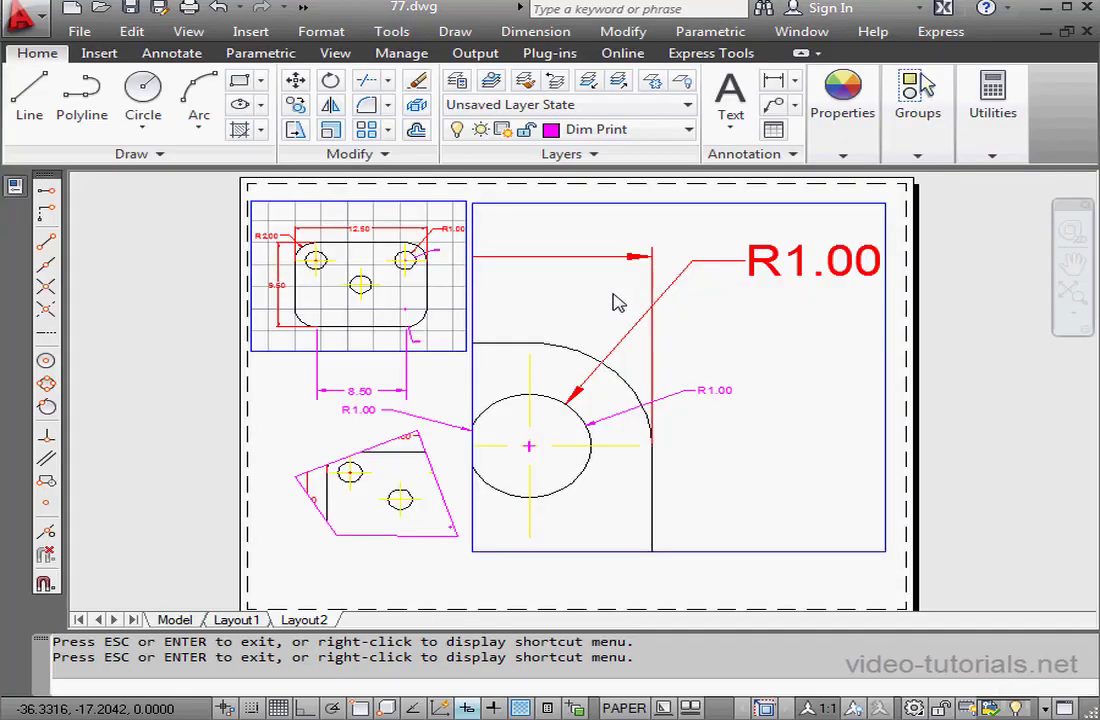
- Switch the plot style table to monochrome.ctb and preview the Layout2 plot
left_click(937, 163)
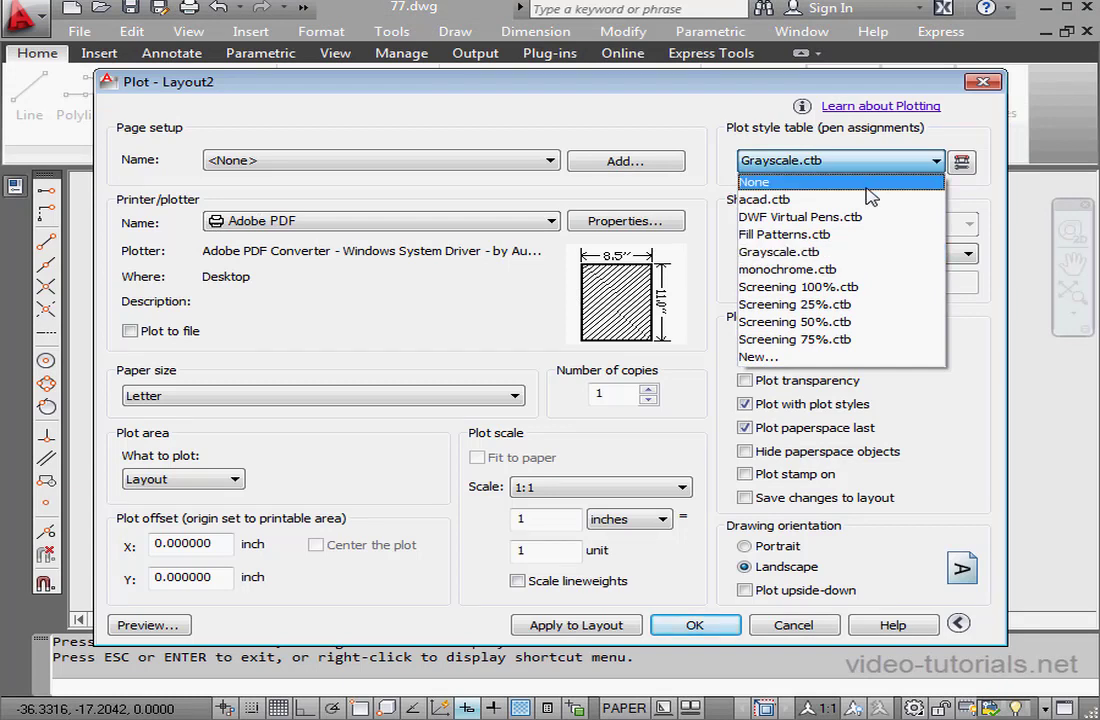
left_click(812, 270)
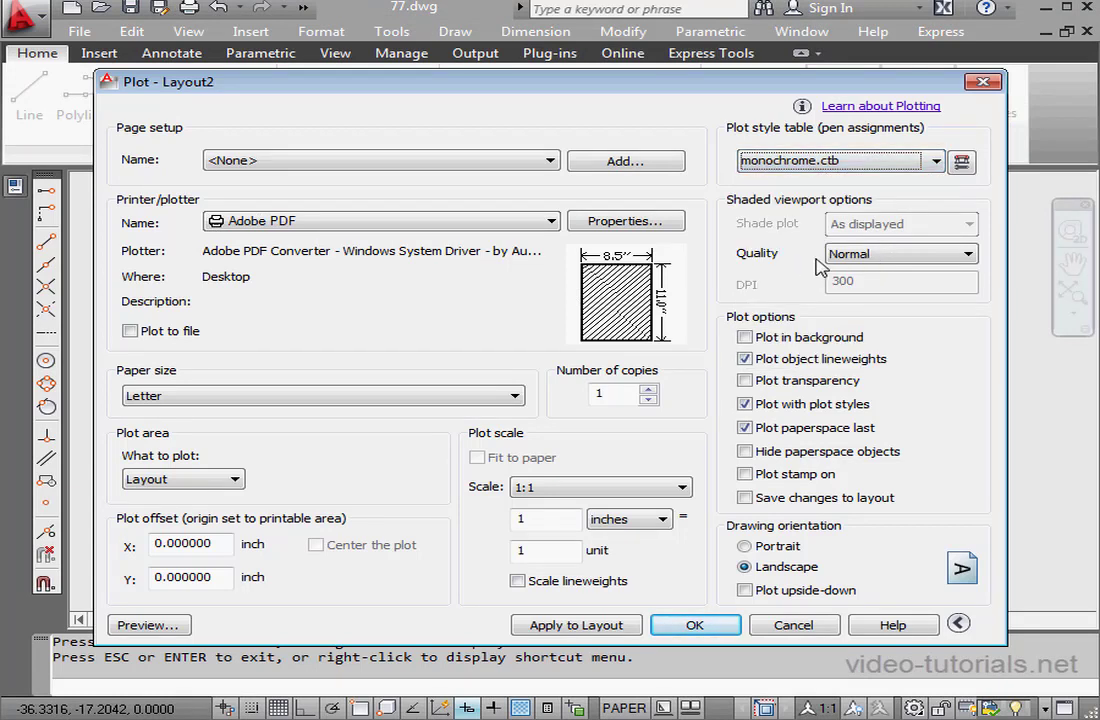
left_click(139, 626)
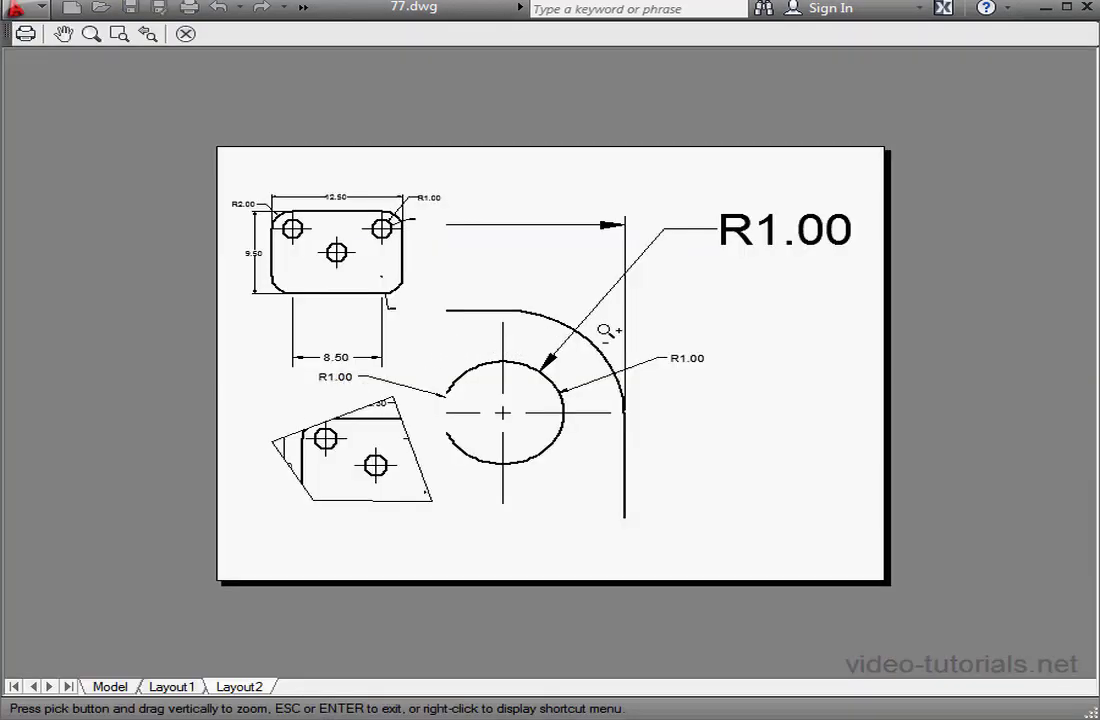
right_click(686, 290)
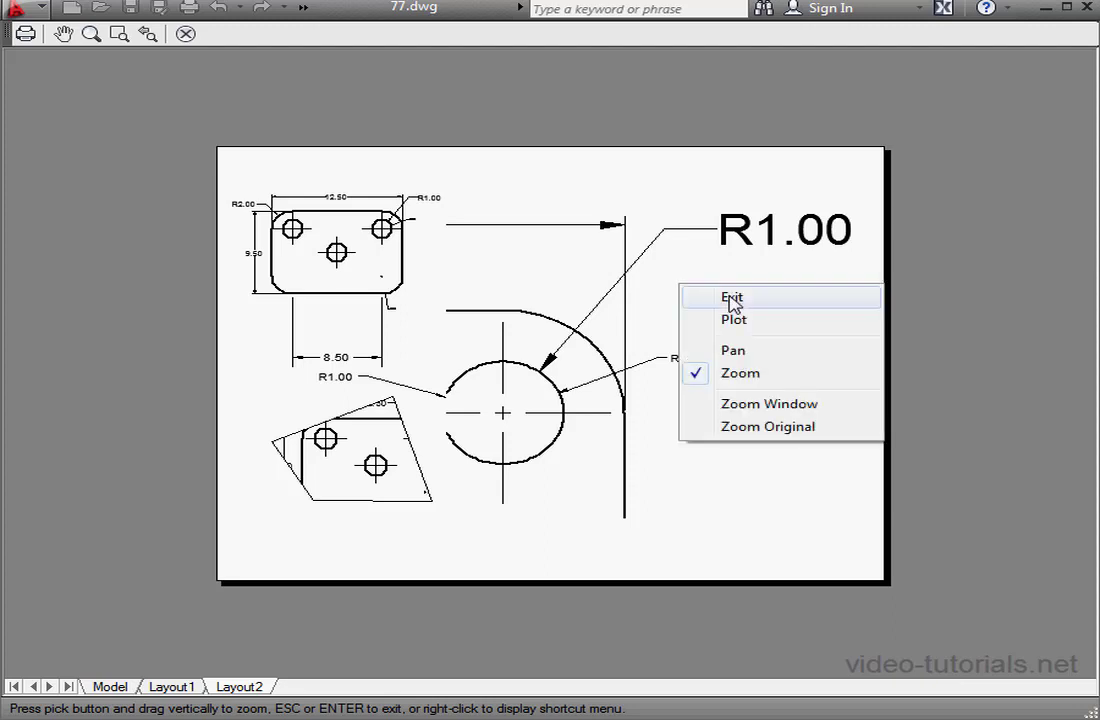
left_click(696, 297)
- Switch the plot style table to Screening 100%.ctb and preview the Layout2 plot
left_click(936, 161)
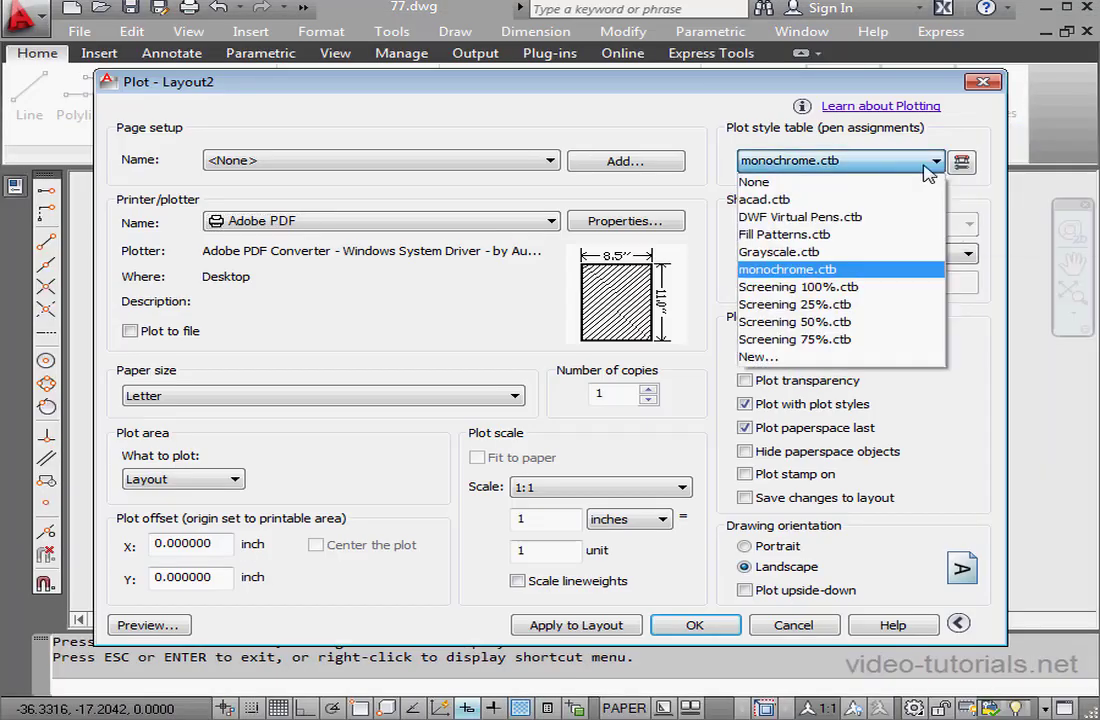
left_click(843, 288)
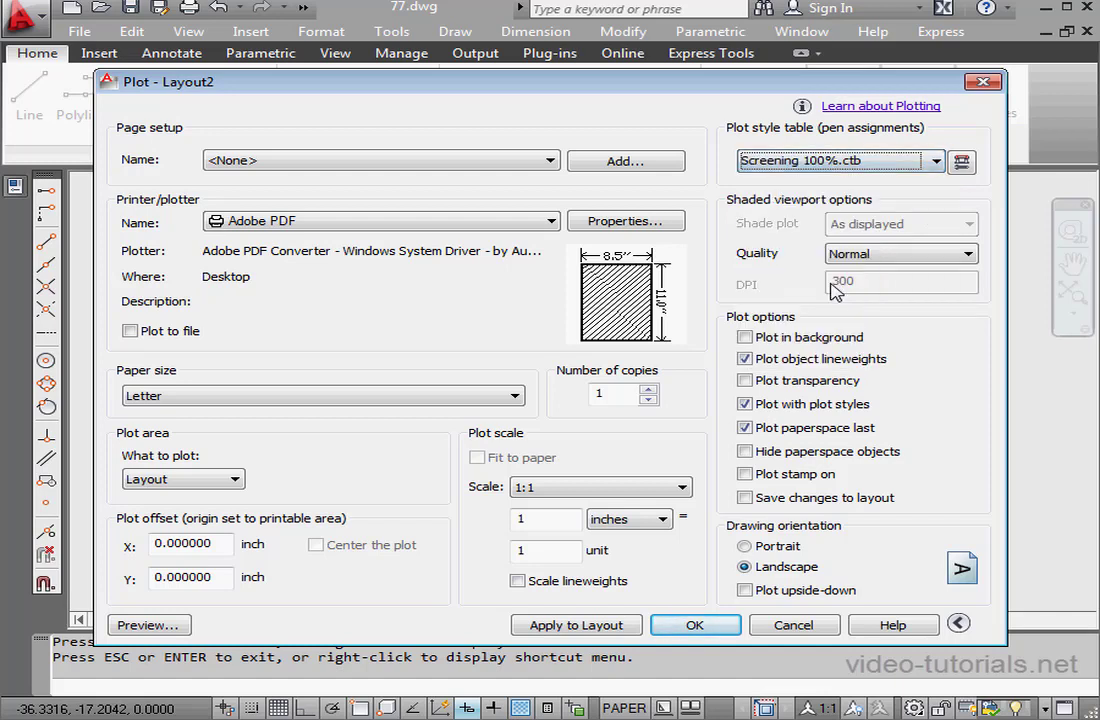
left_click(140, 624)
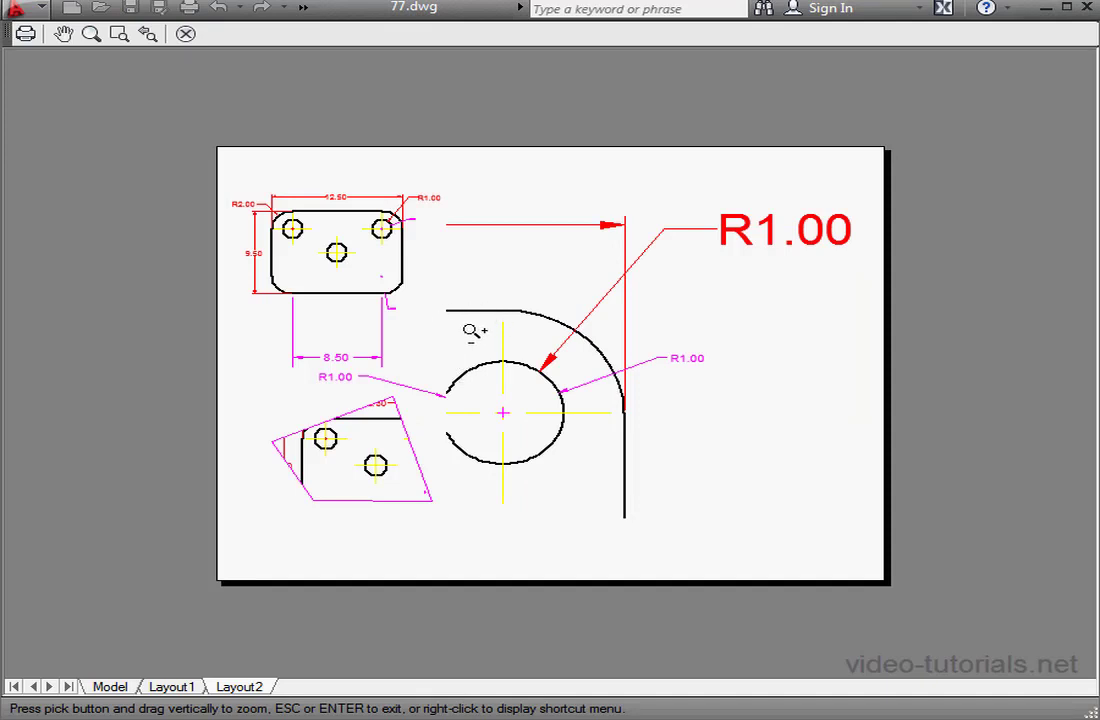
right_click(527, 273)
left_click(538, 281)
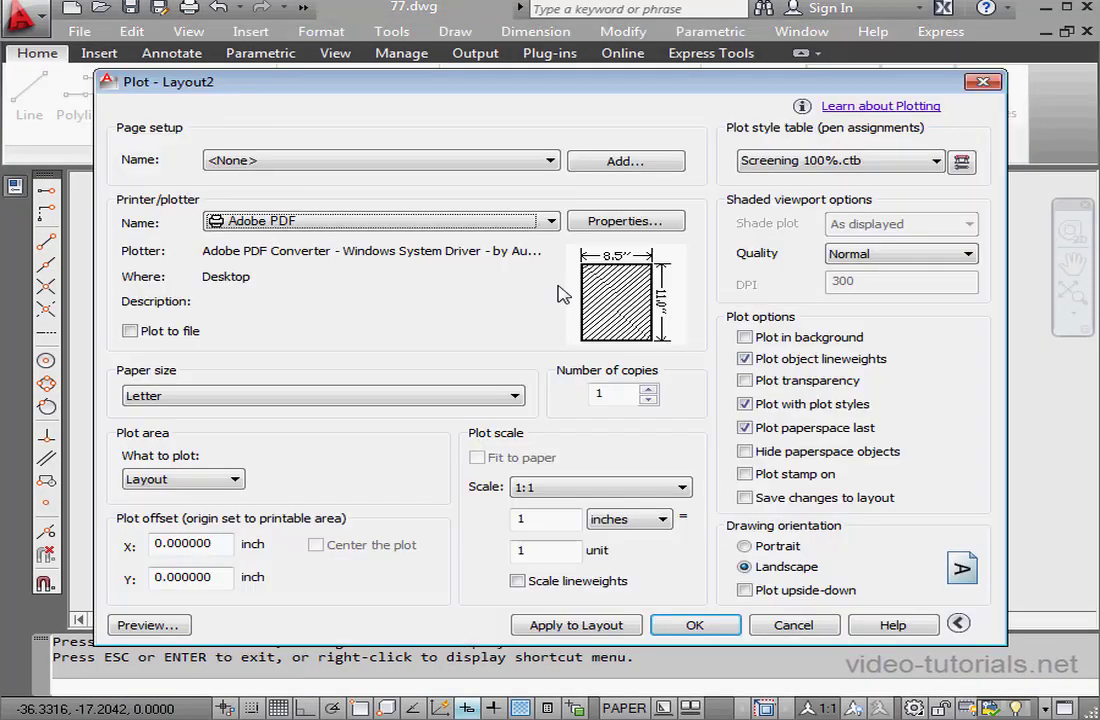
- Preview the Layout2 plot with the Screening 25%.ctb plot style table and cancel the plot
left_click(936, 161)
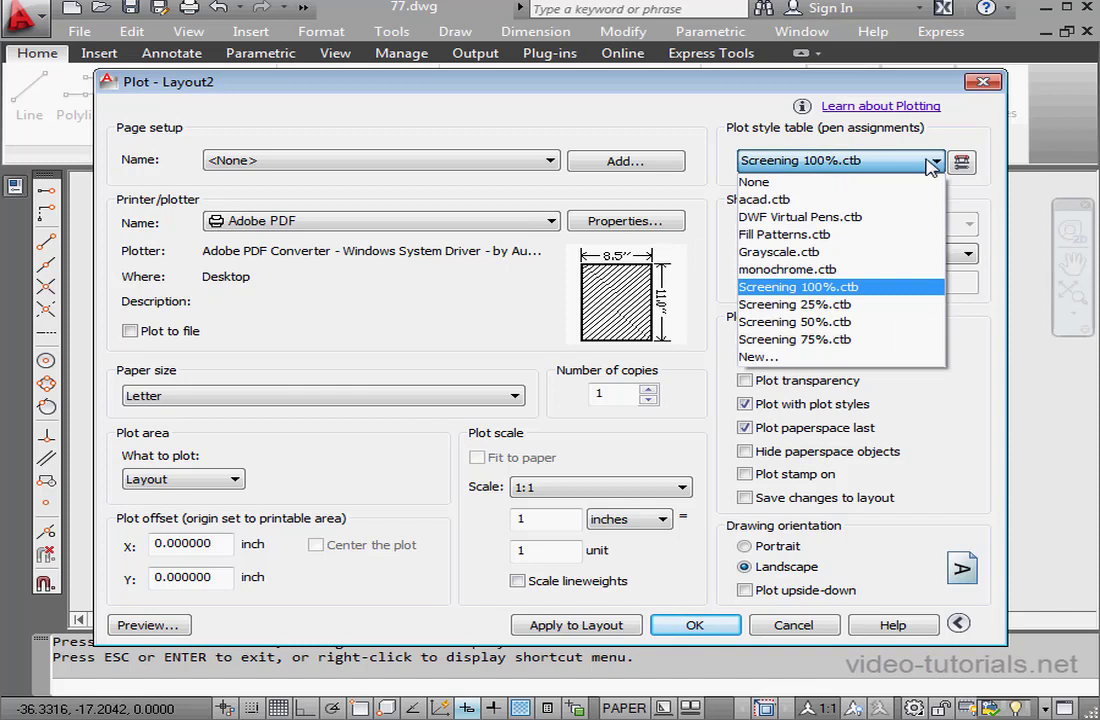
left_click(857, 304)
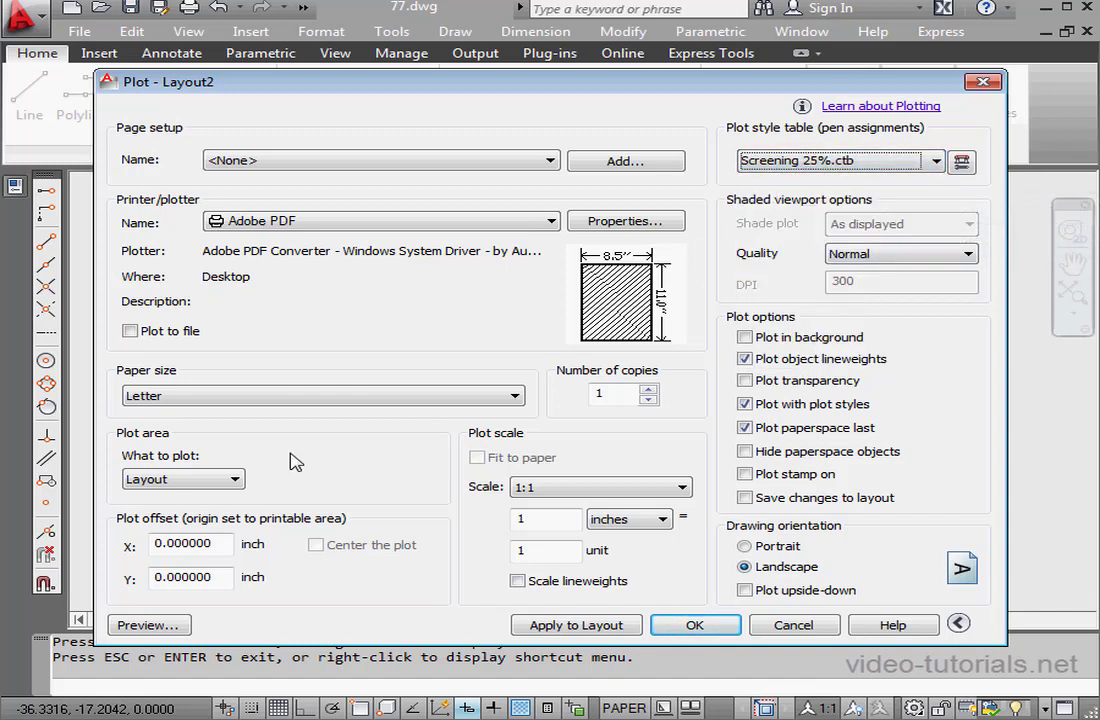
key("Return")
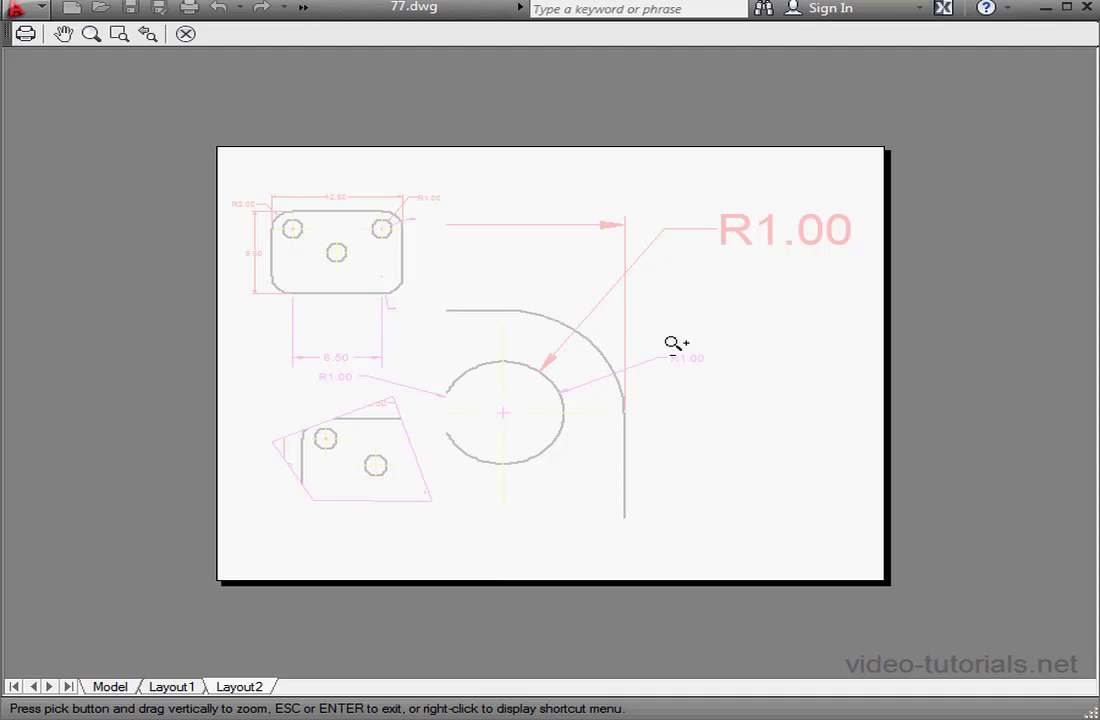
right_click(648, 292)
left_click(706, 304)
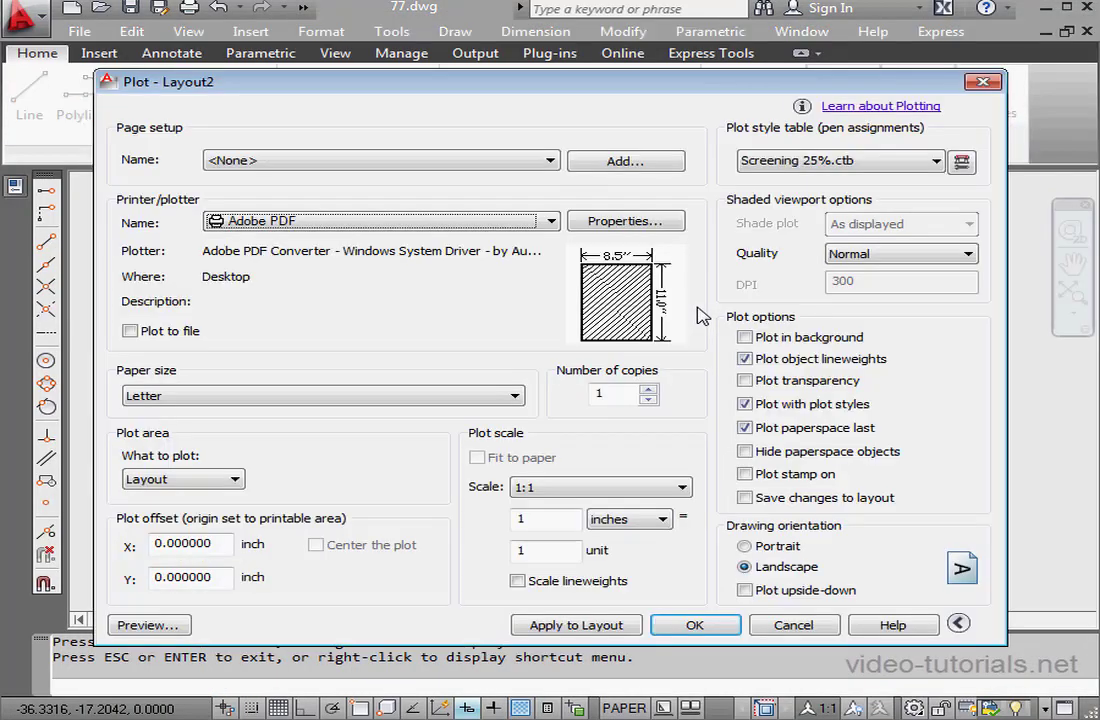
left_click(936, 161)
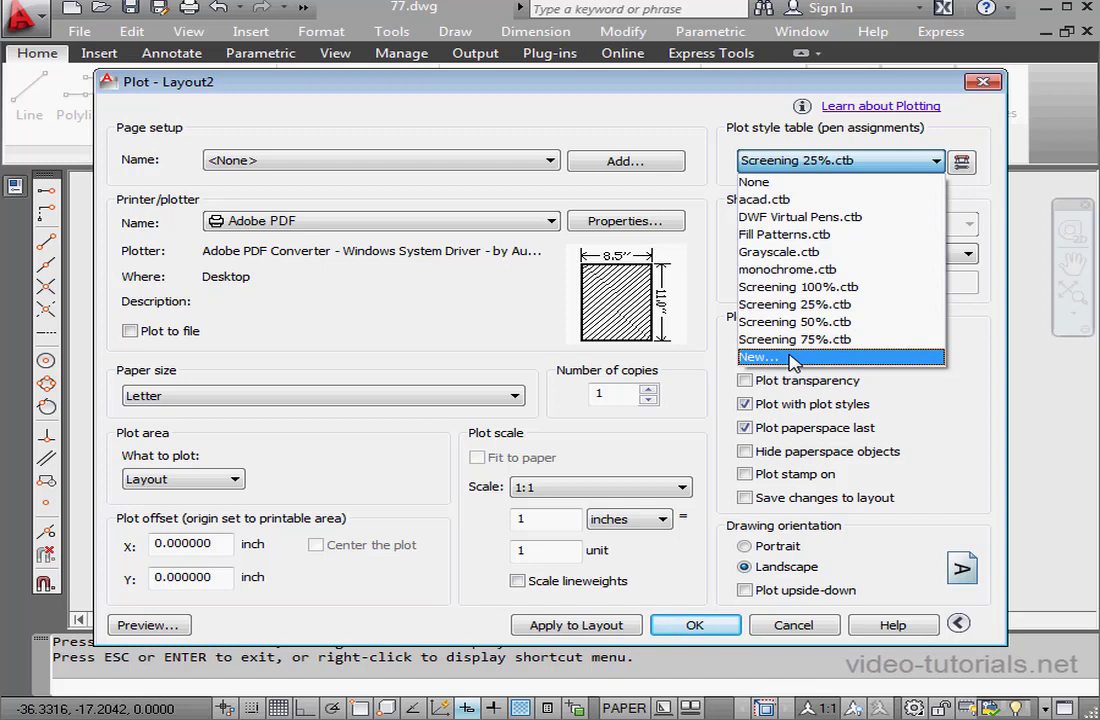
left_click(817, 627)
left_click(816, 625)
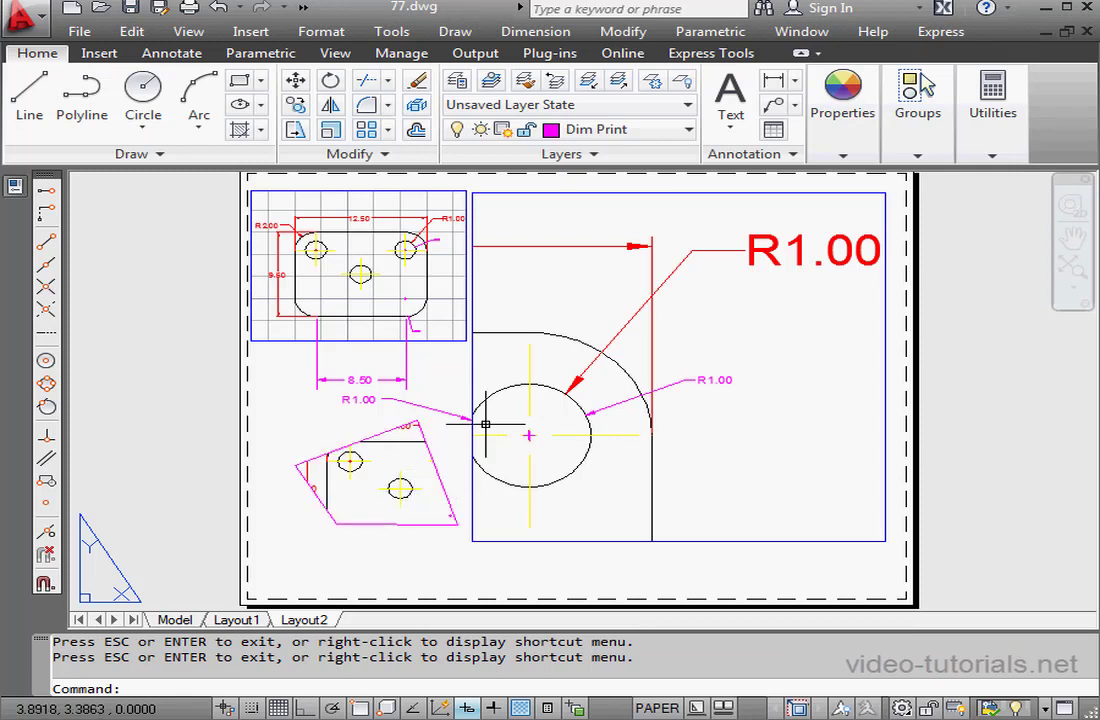
- Set the Part layer's color to green and check the part in model space
left_click(457, 80)
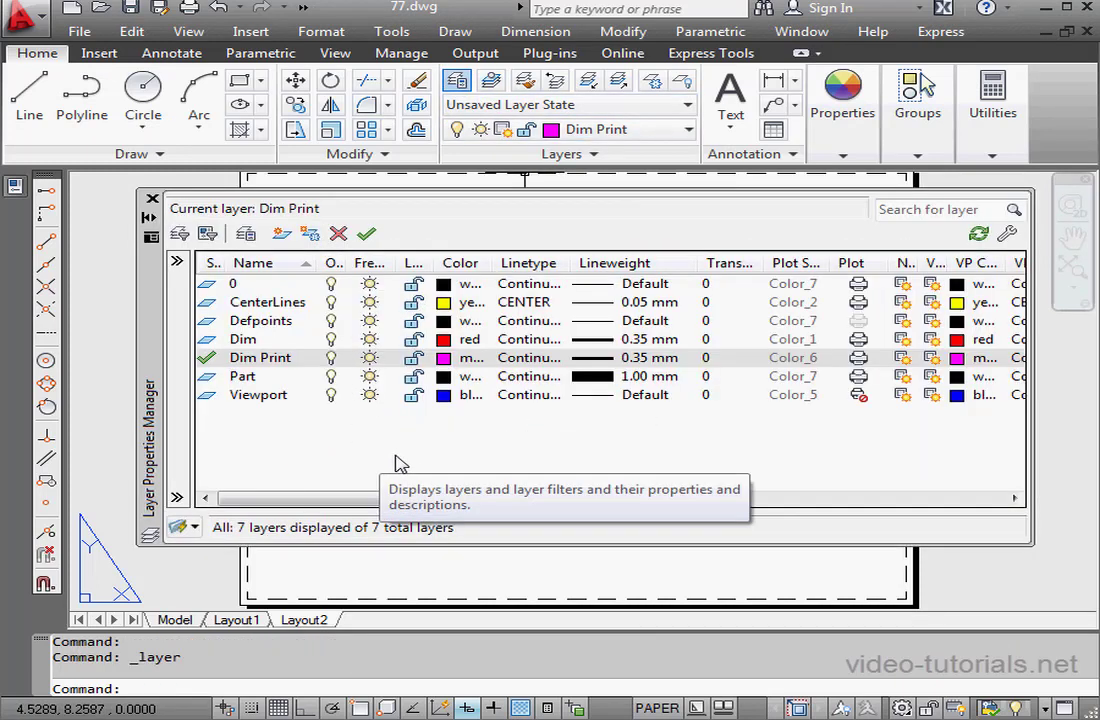
left_click(450, 380)
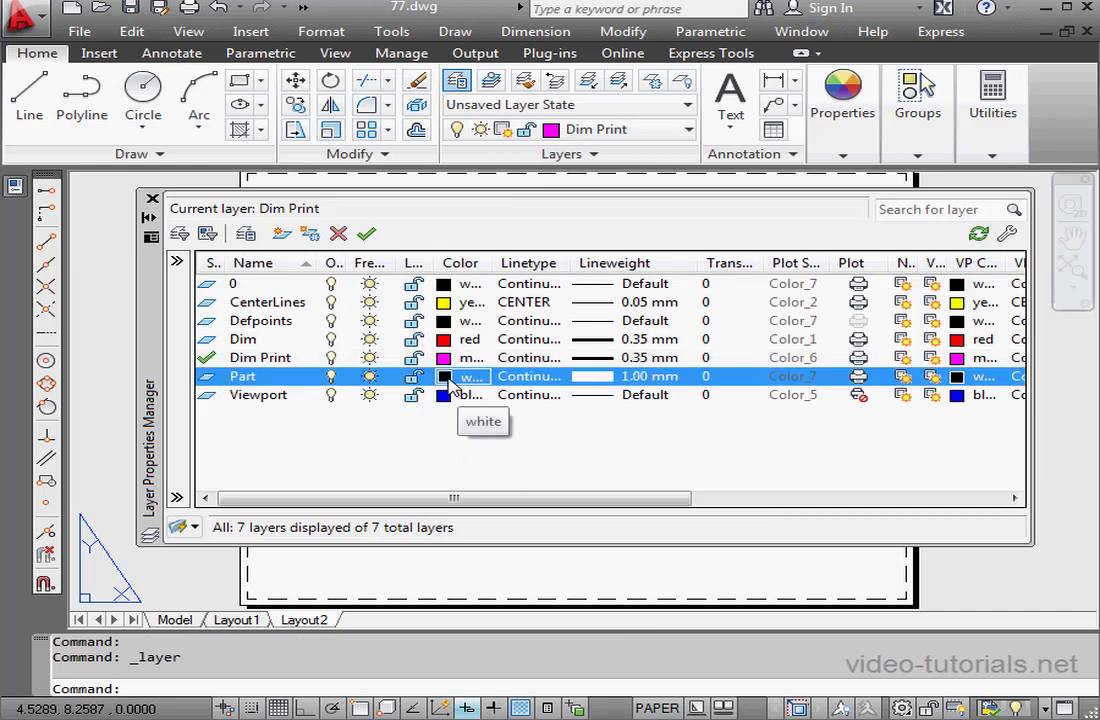
left_click(446, 378)
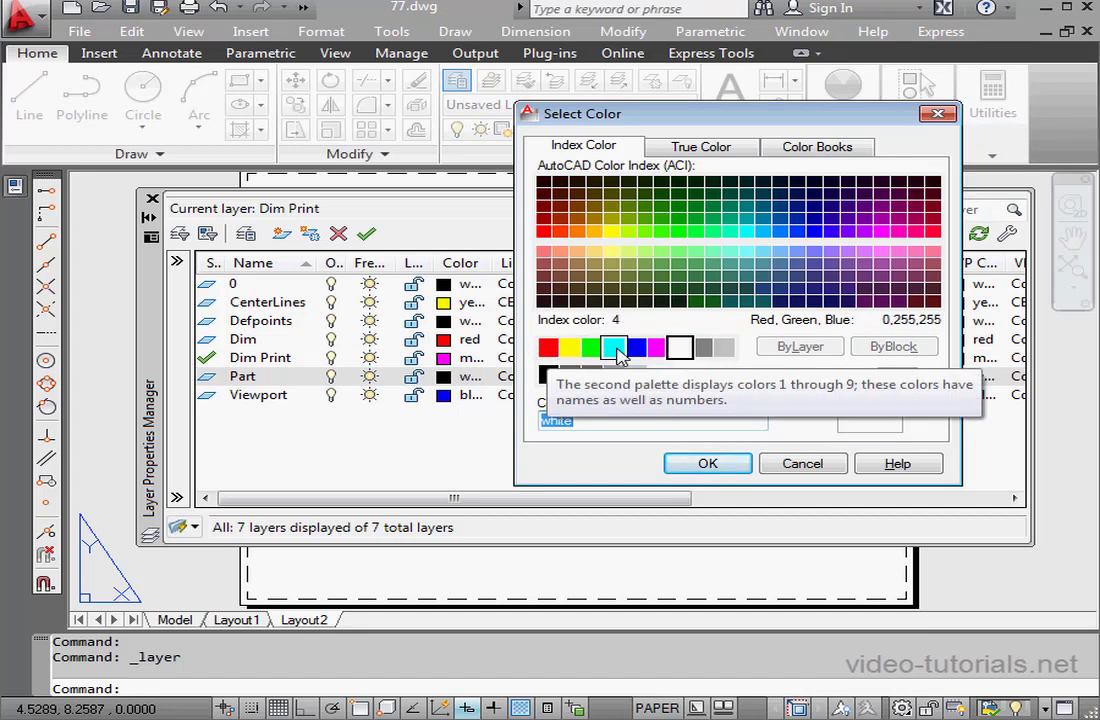
left_click(549, 350)
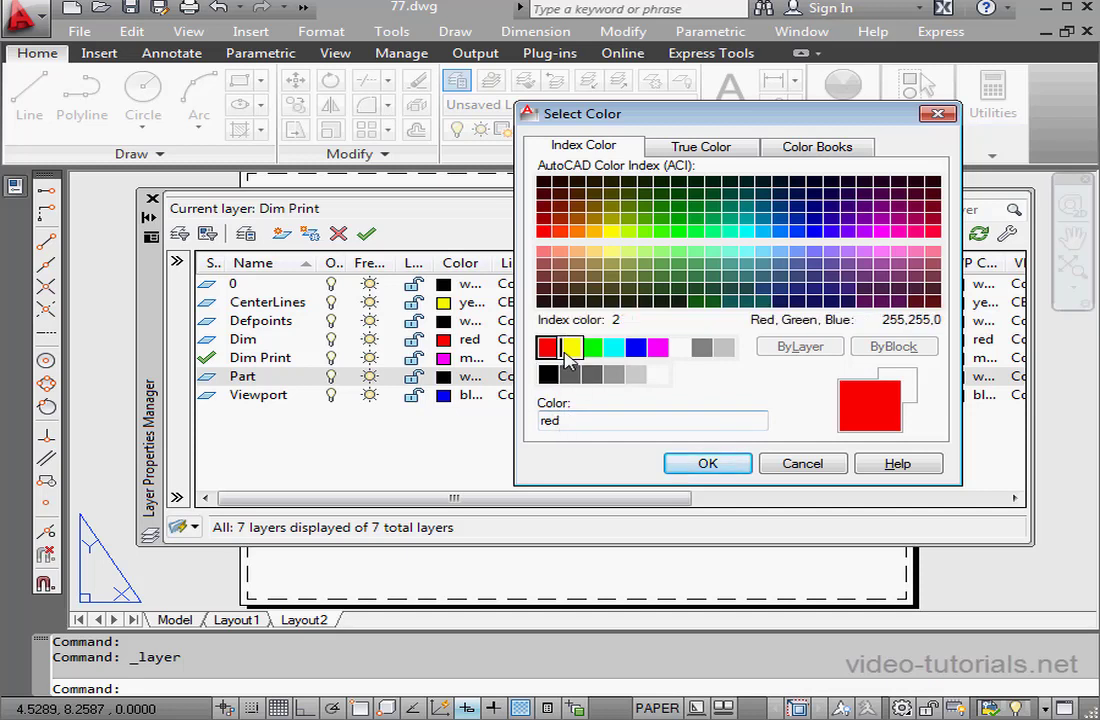
left_click(577, 352)
double_click(585, 423)
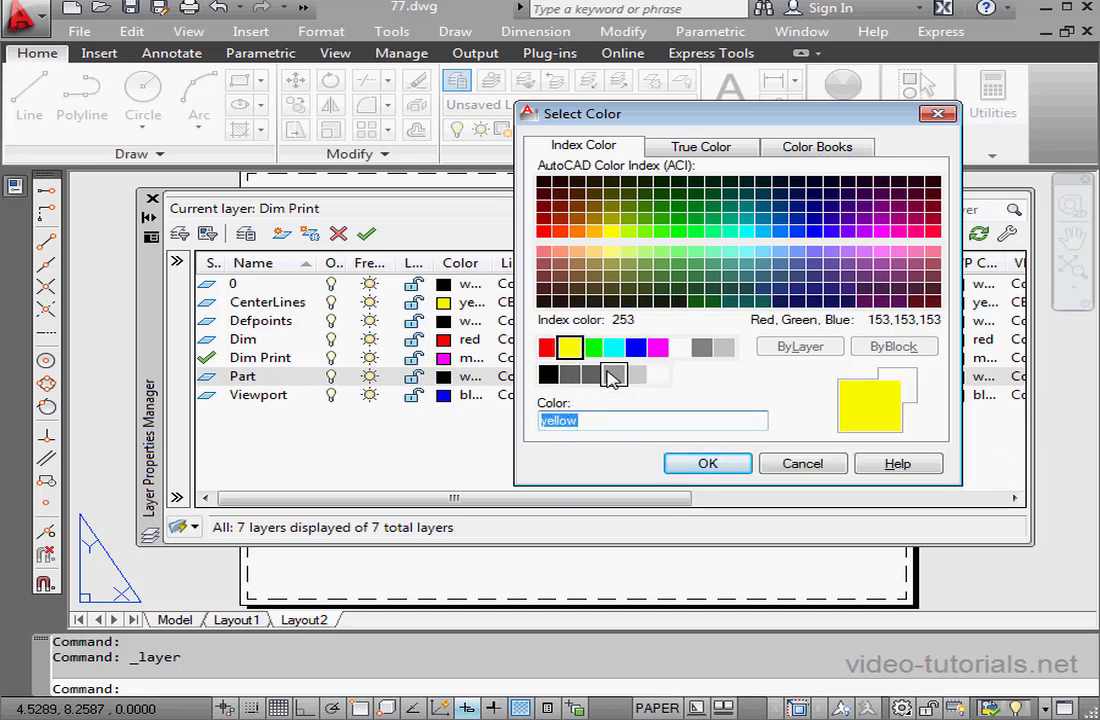
left_click(592, 348)
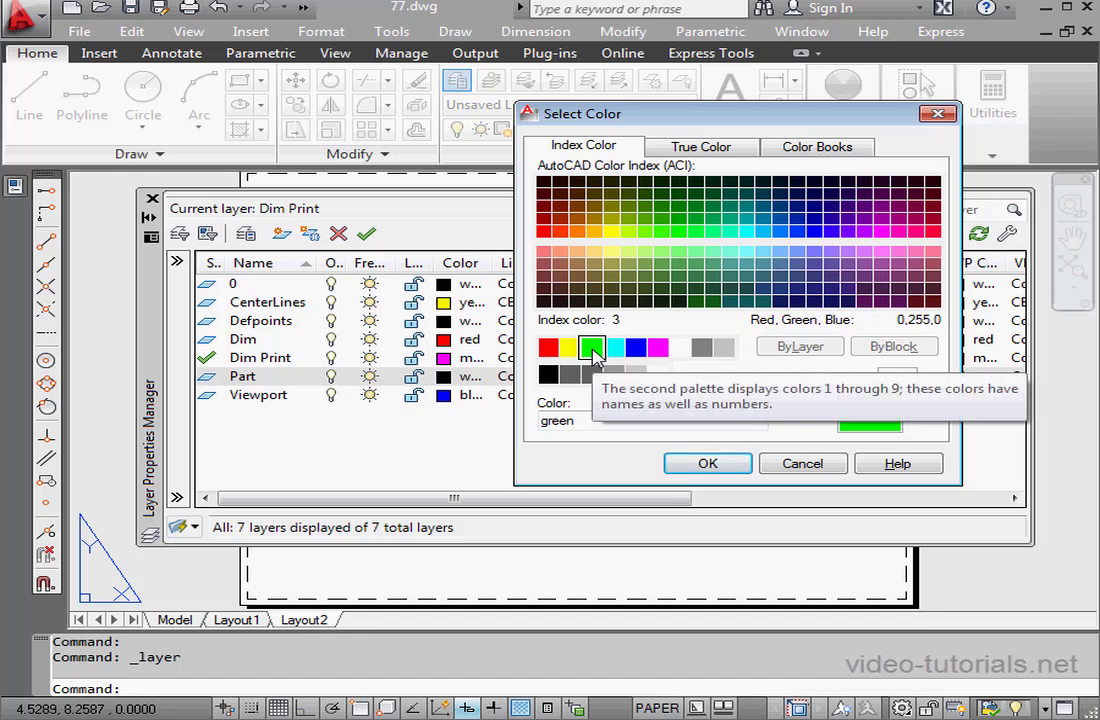
left_click(708, 465)
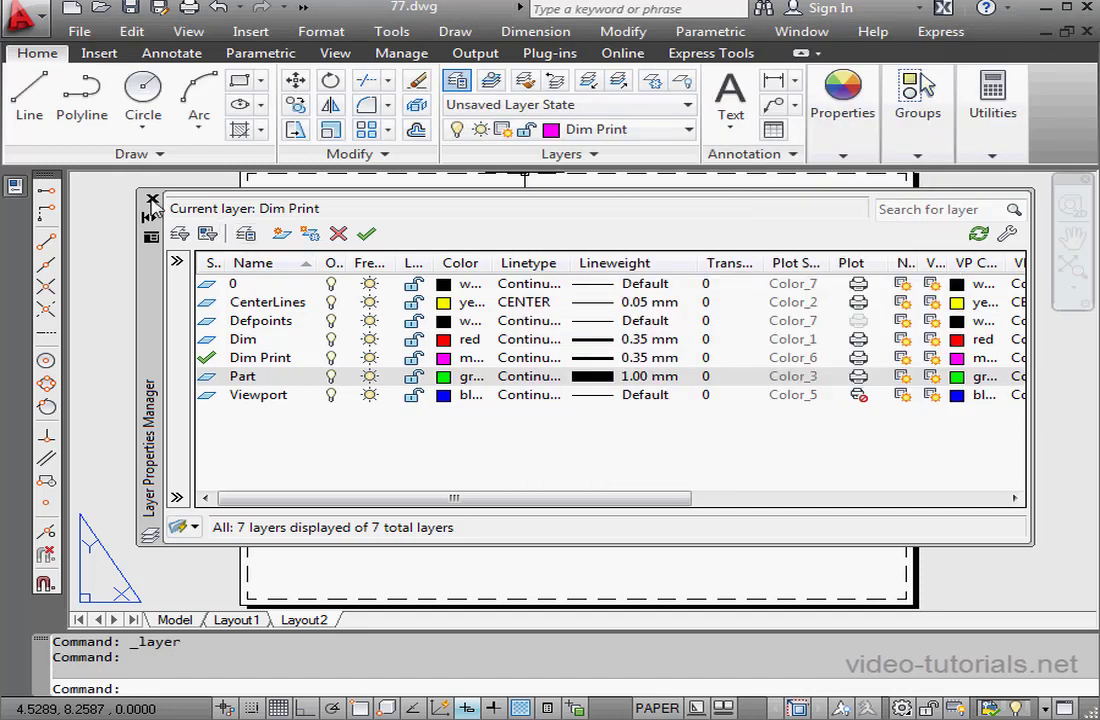
left_click(152, 198)
left_click(175, 619)
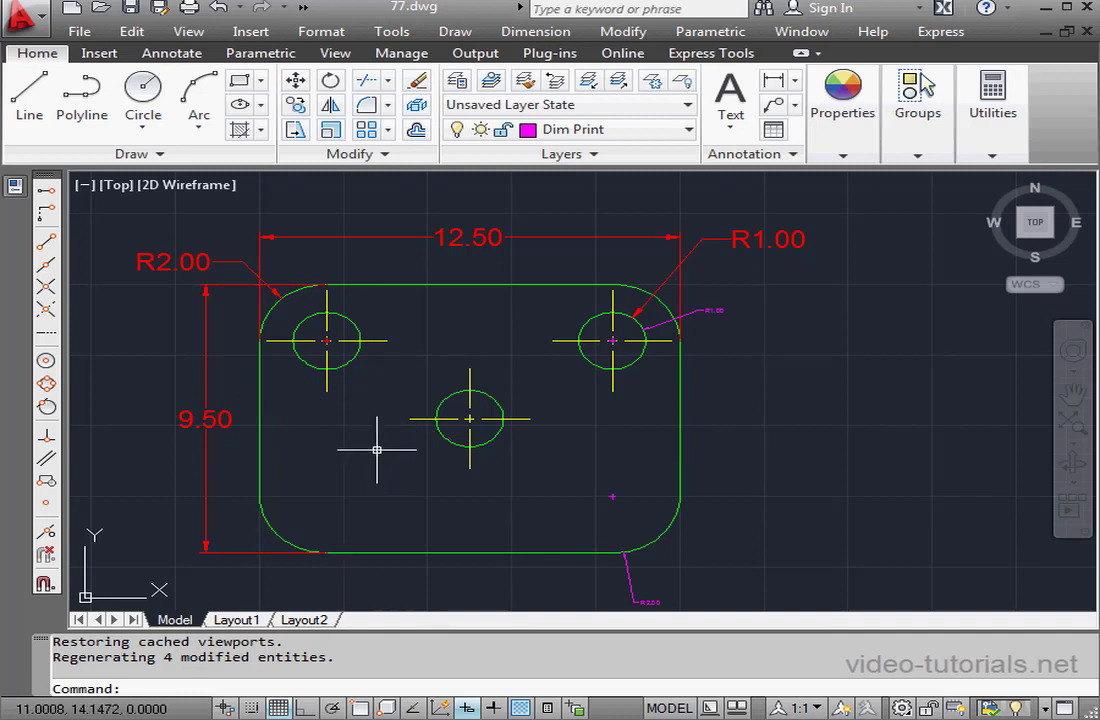
- Start plotting Layout2 with the monochrome.ctb plot style table and open that table for editing
left_click(310, 620)
right_click(307, 621)
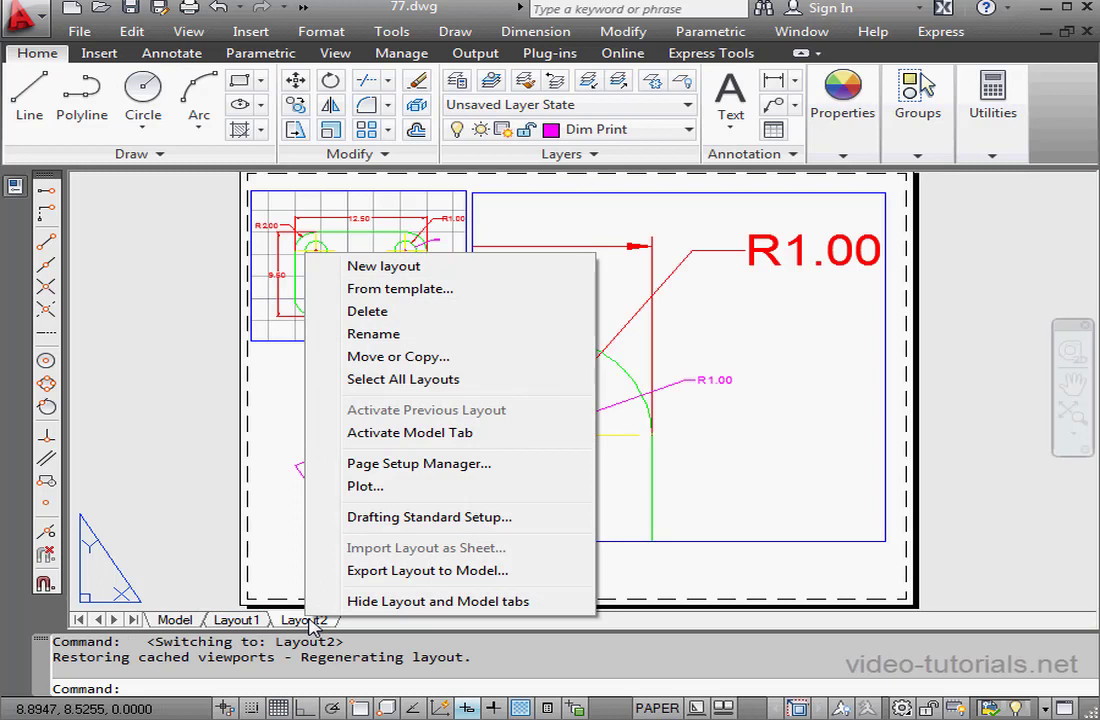
left_click(378, 486)
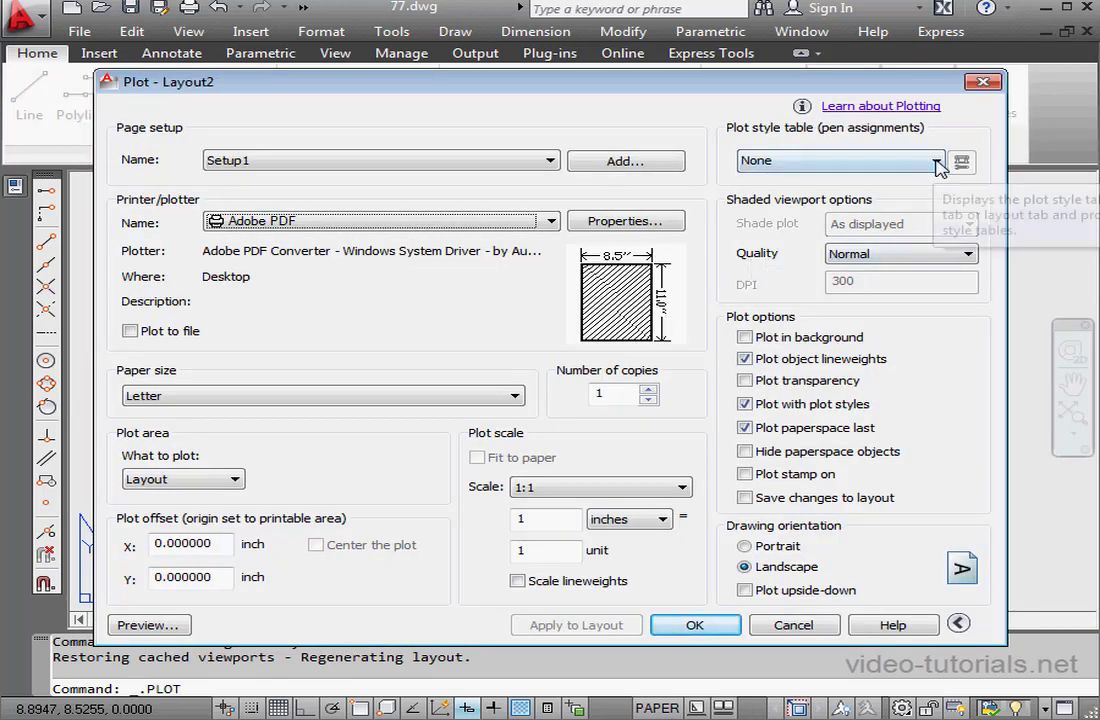
left_click(934, 162)
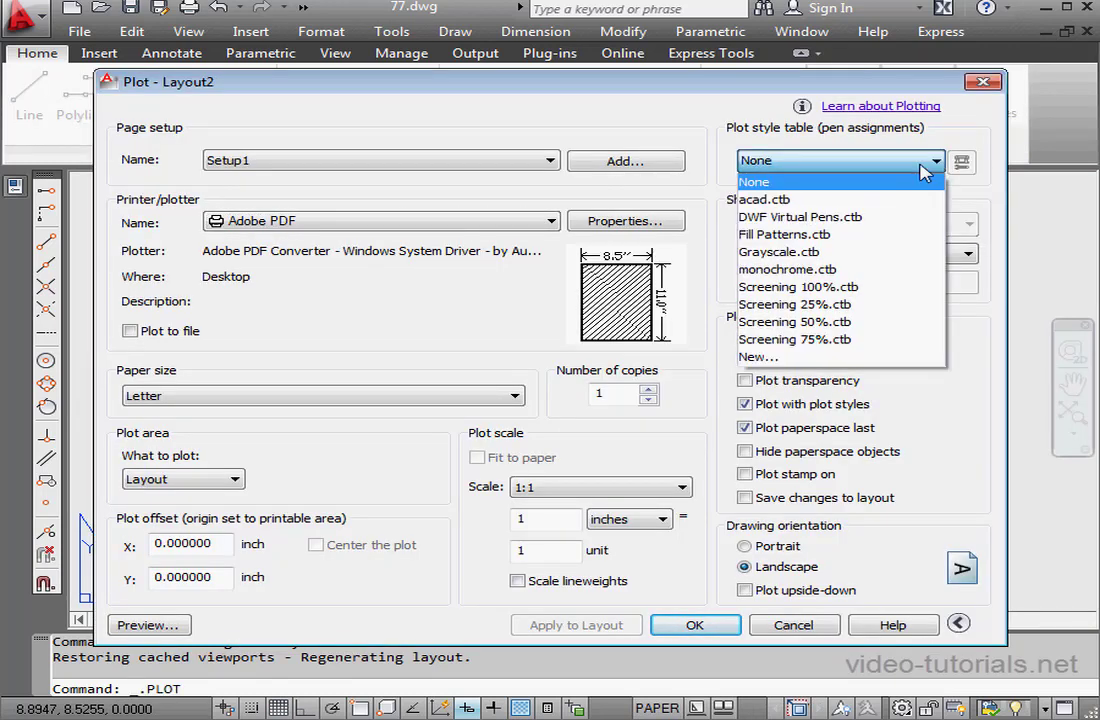
left_click(818, 270)
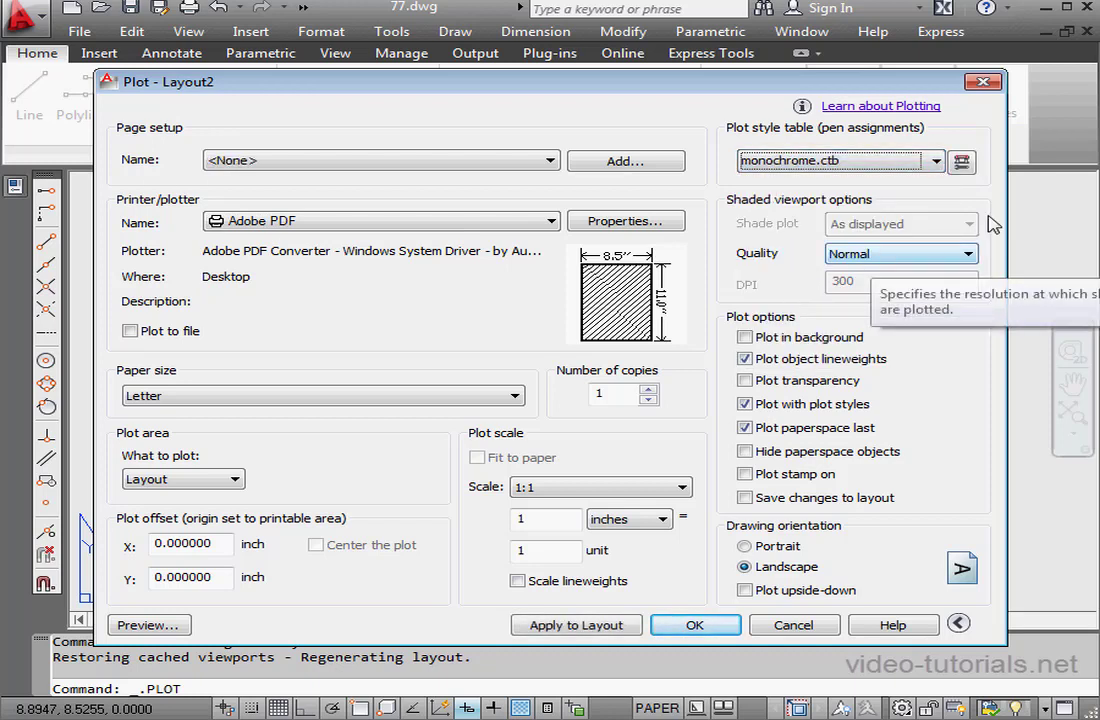
left_click(961, 162)
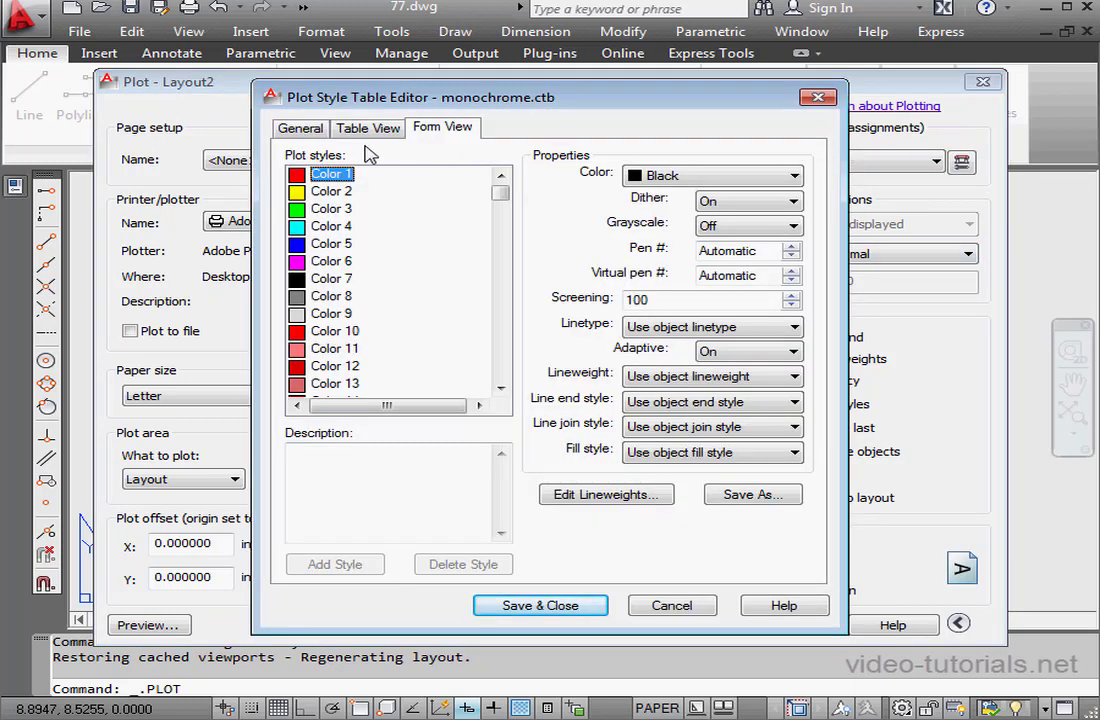
- Review the monochrome.ctb table in its general, table and form views, and examine the properties of the first plot styles
left_click(314, 130)
left_click(360, 130)
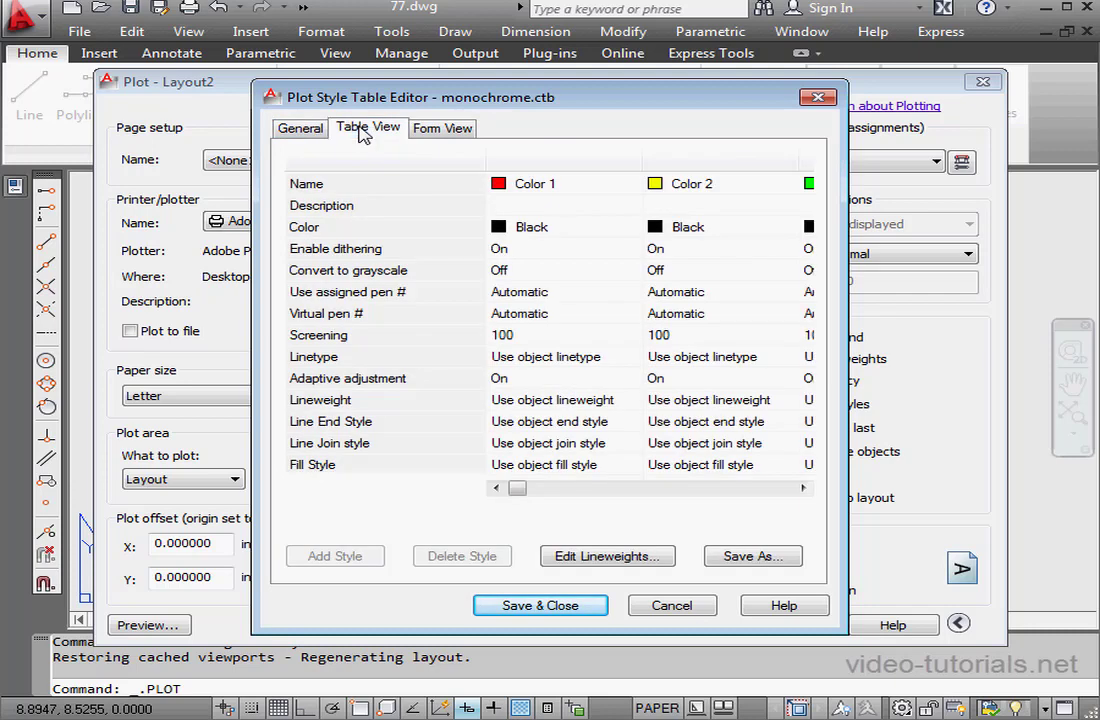
left_click(445, 130)
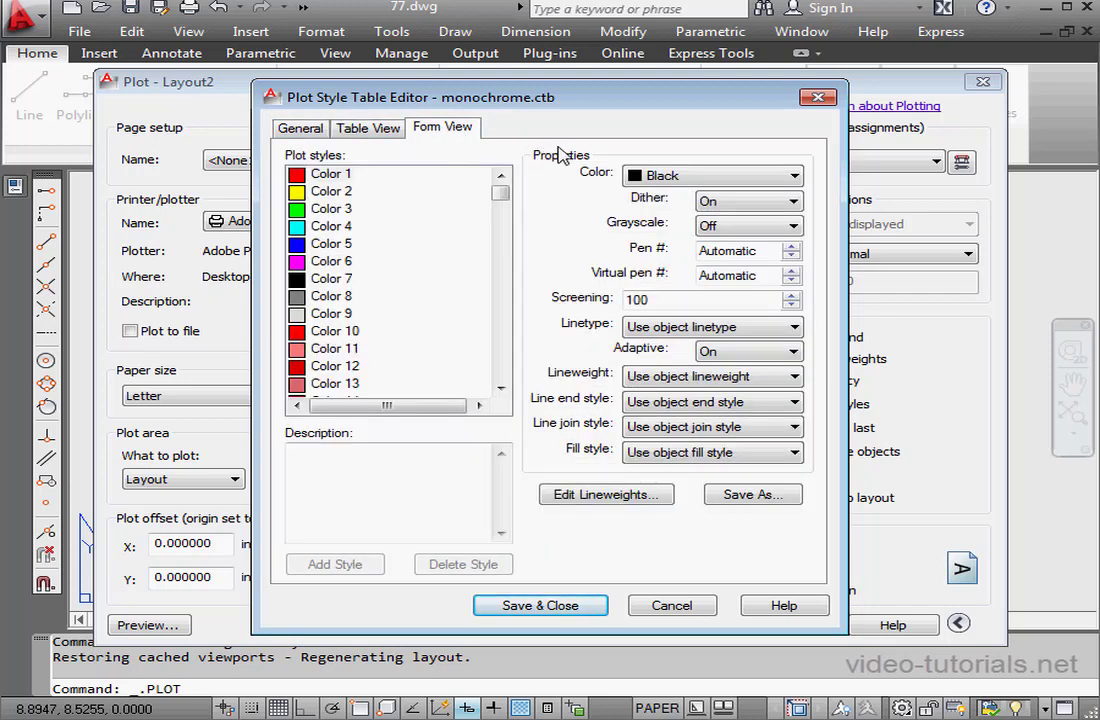
left_click(325, 174)
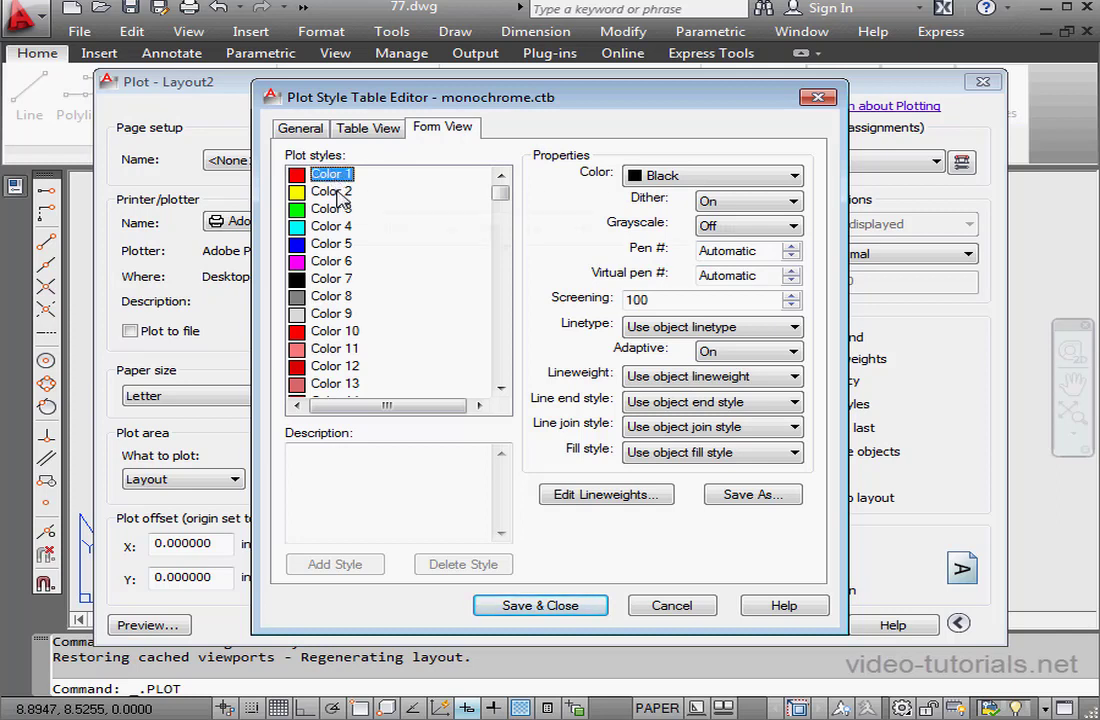
left_click(338, 193)
left_click(340, 209)
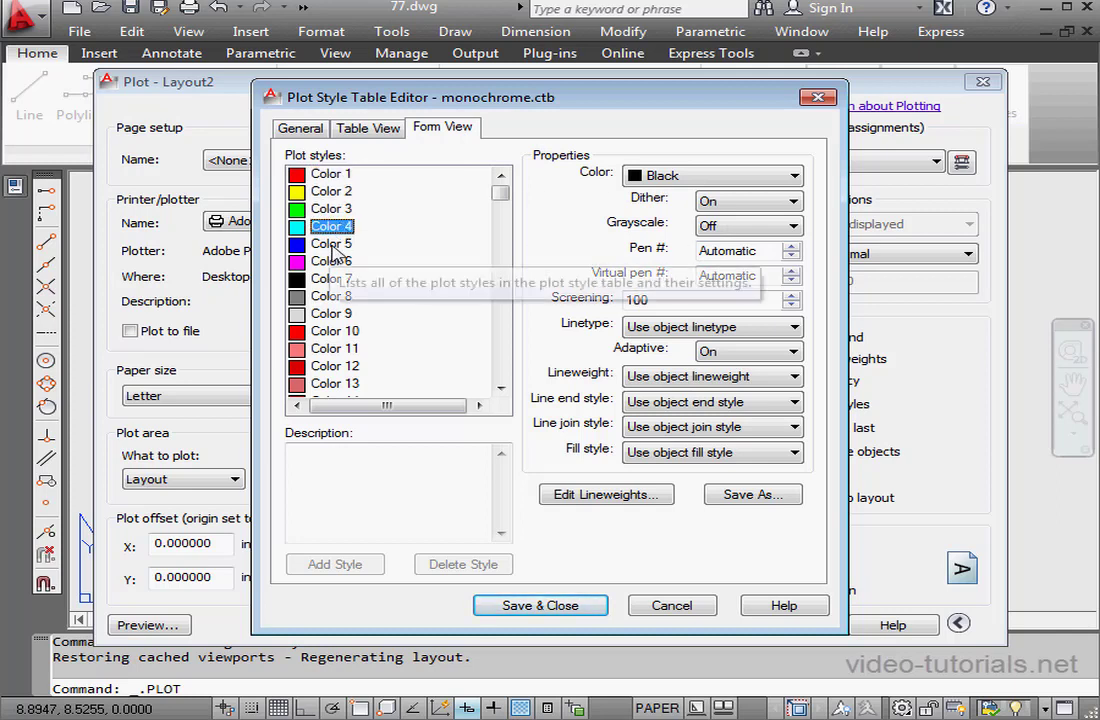
left_click(330, 244)
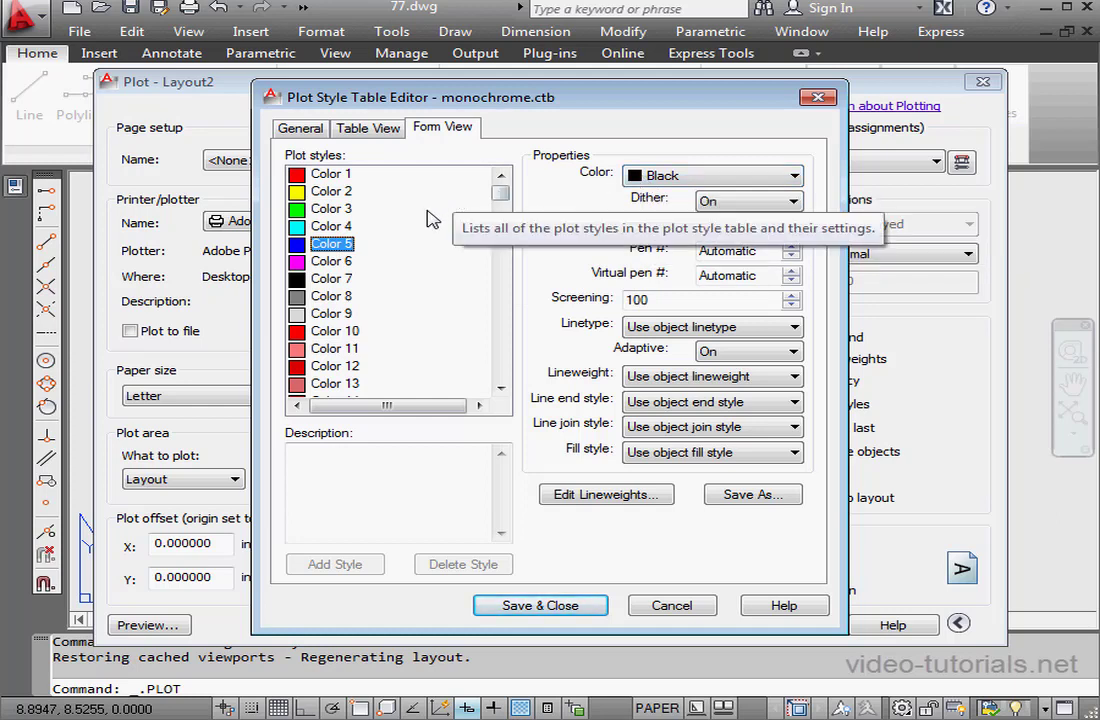
- Set the plotted color of the green Color 3 plot style to Red
left_click(331, 209)
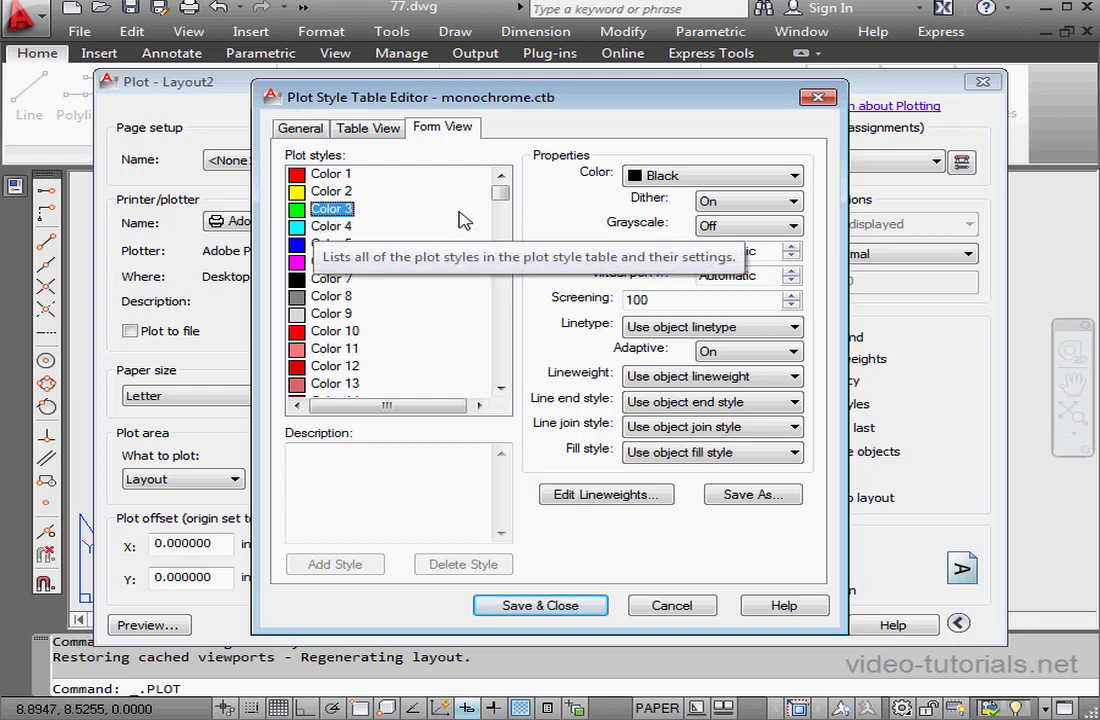
left_click(794, 176)
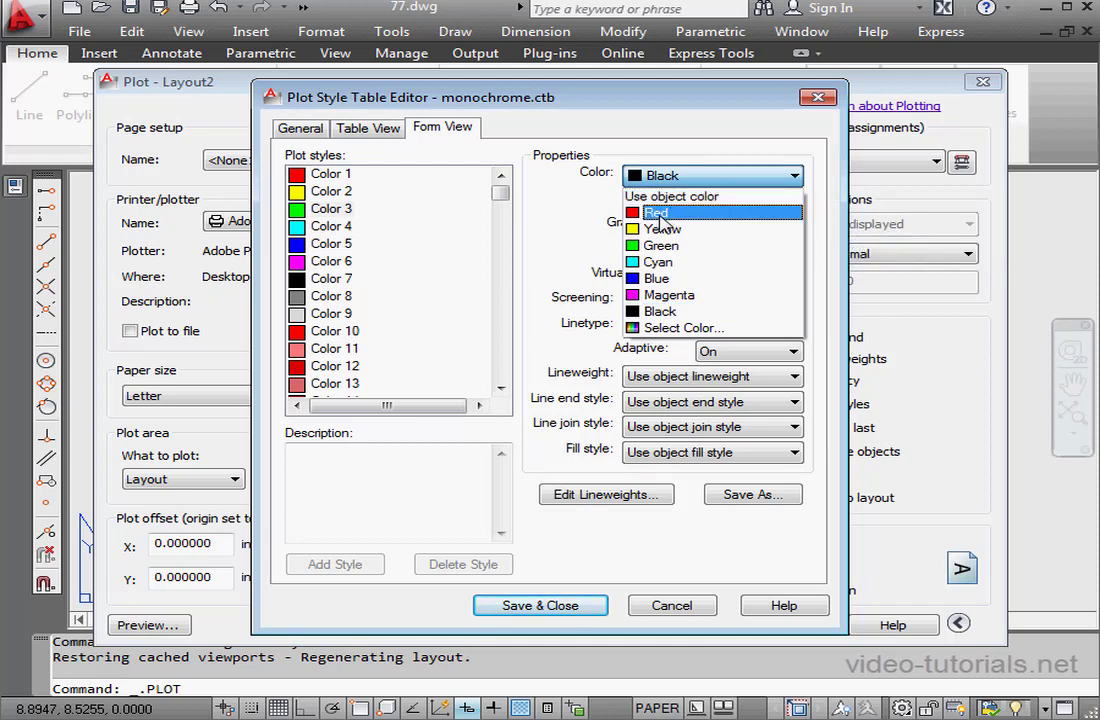
left_click(656, 213)
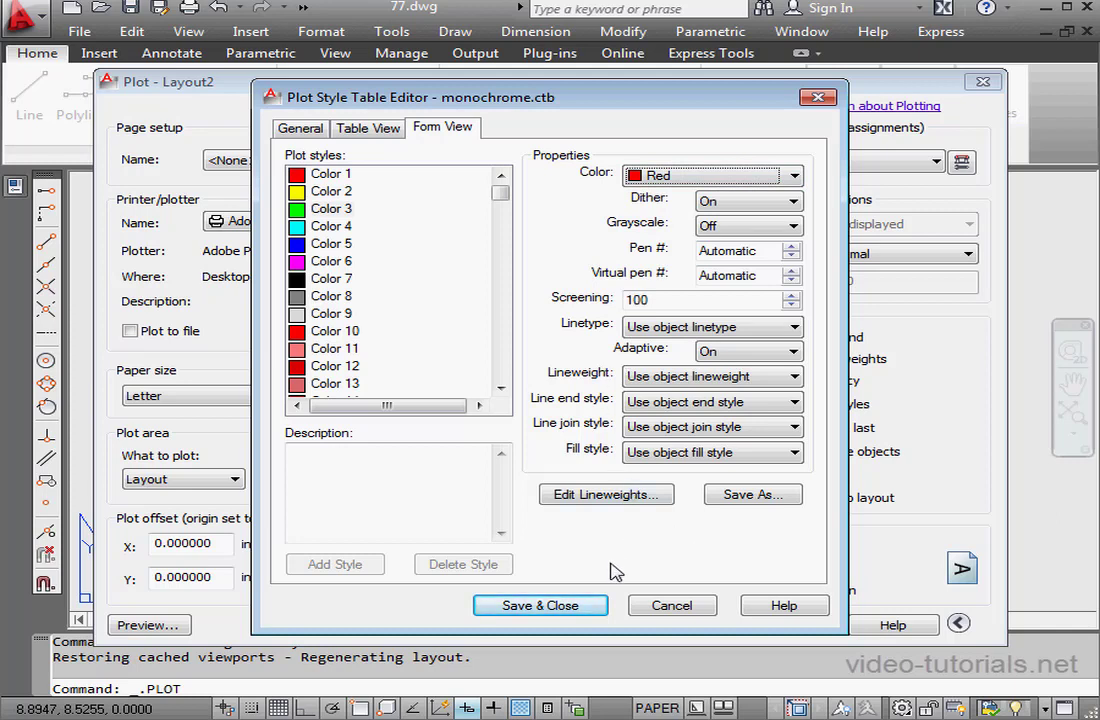
- Save the edited plot style table as a new file named My PS and close the editor
left_click(752, 494)
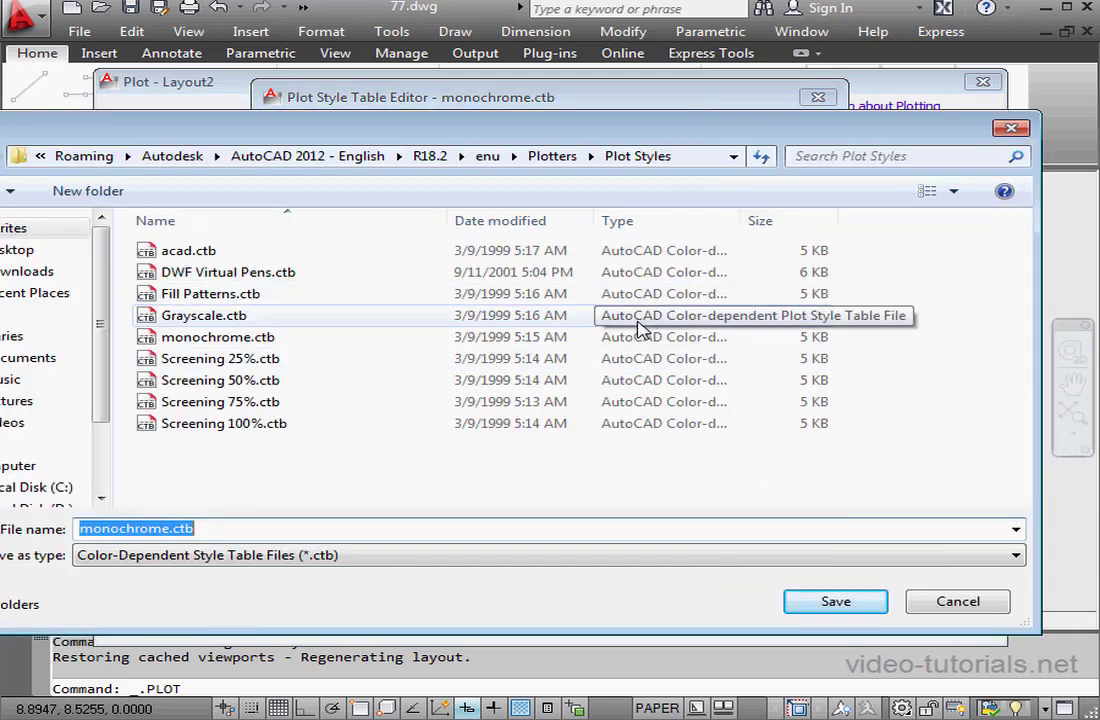
type("My")
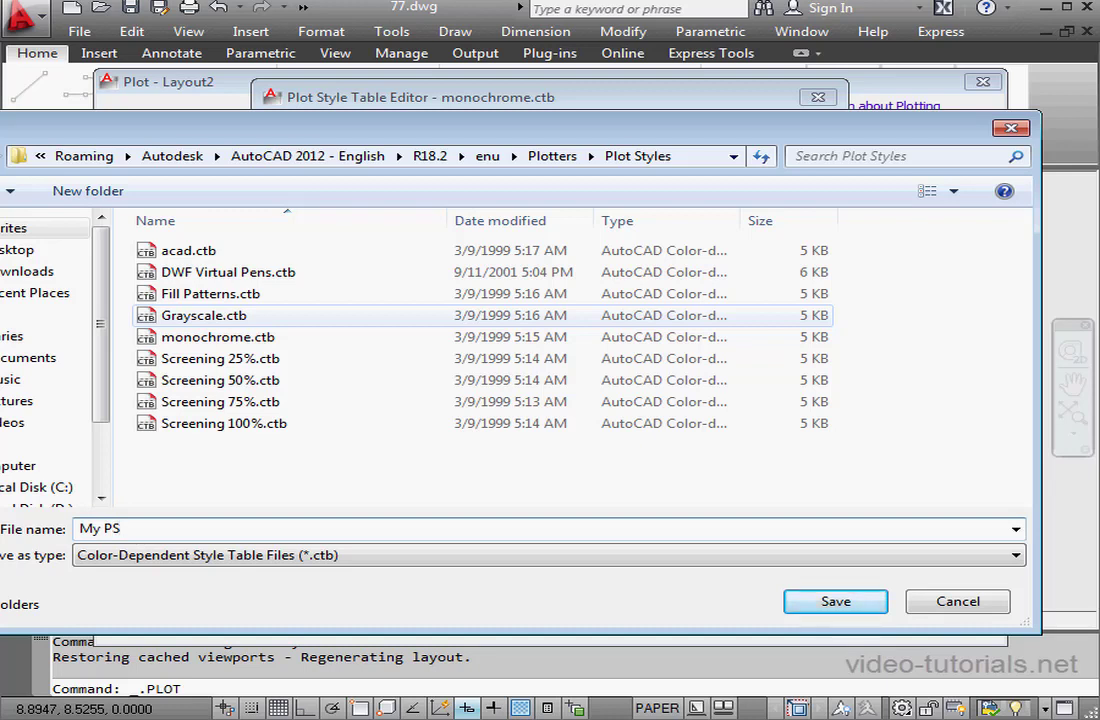
type(" PS")
left_click(840, 601)
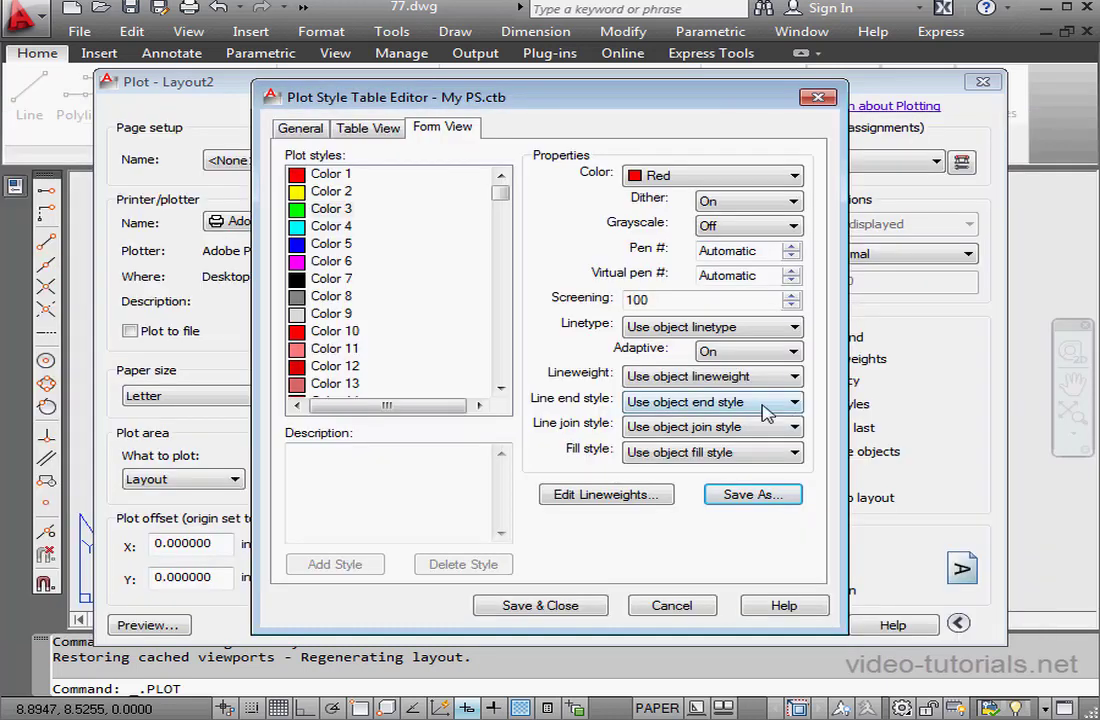
left_click(700, 608)
- Assign My PS.ctb as the plot style table, preview the Layout2 plot and exit the preview
left_click(937, 162)
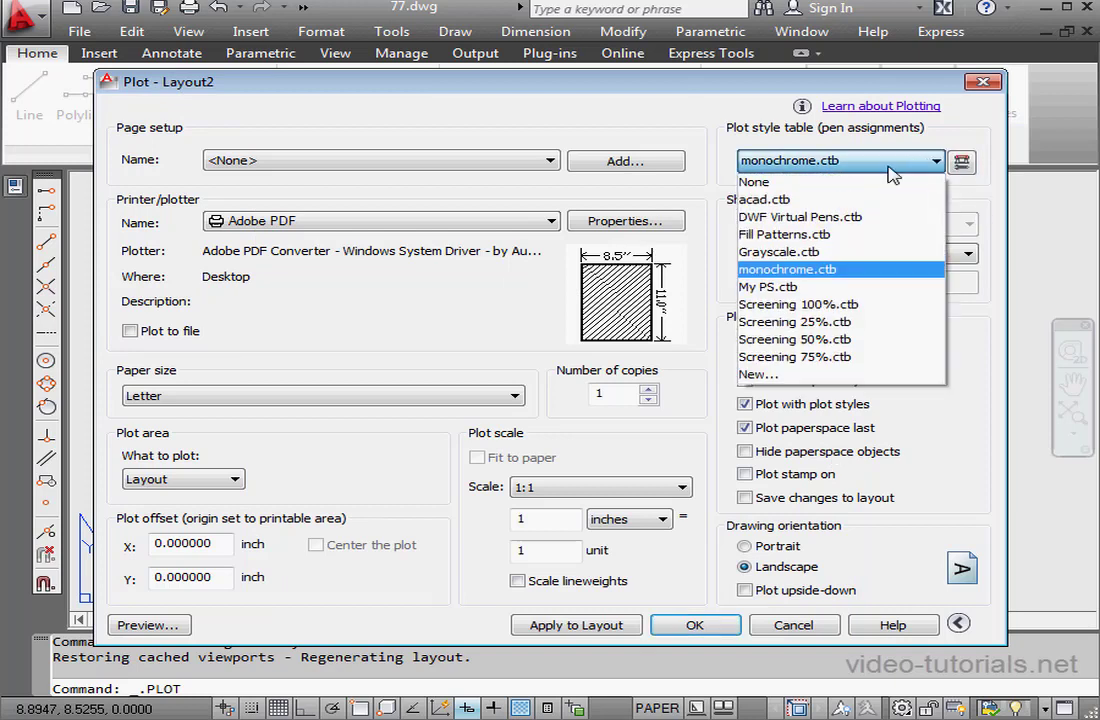
left_click(818, 288)
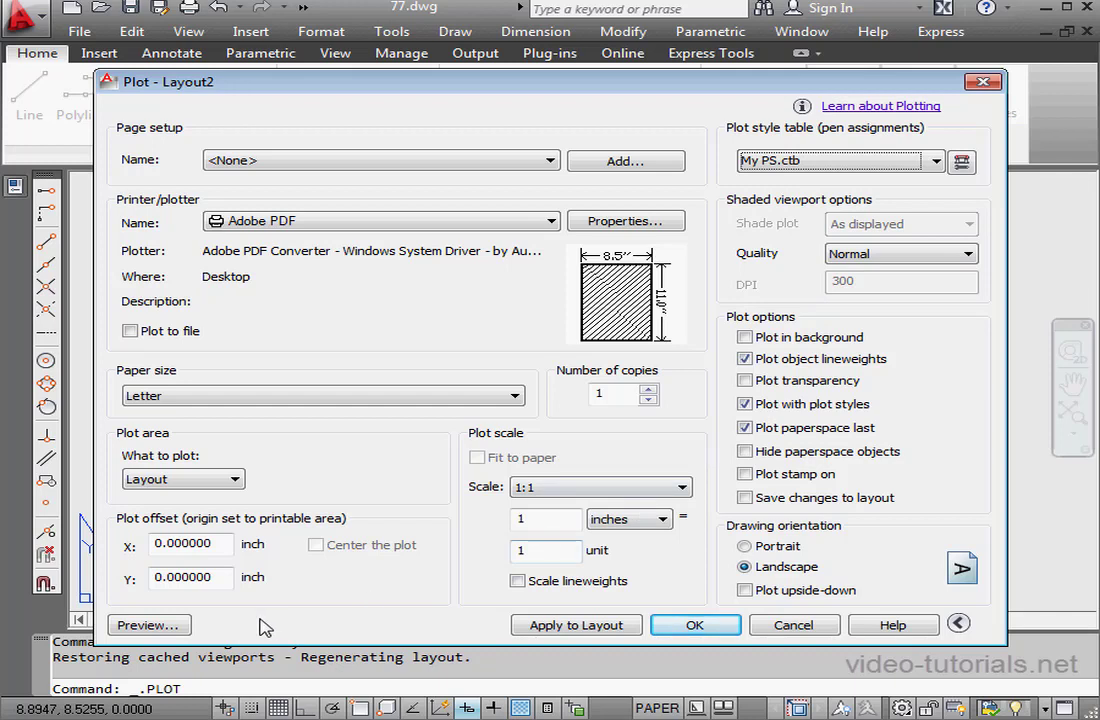
left_click(140, 625)
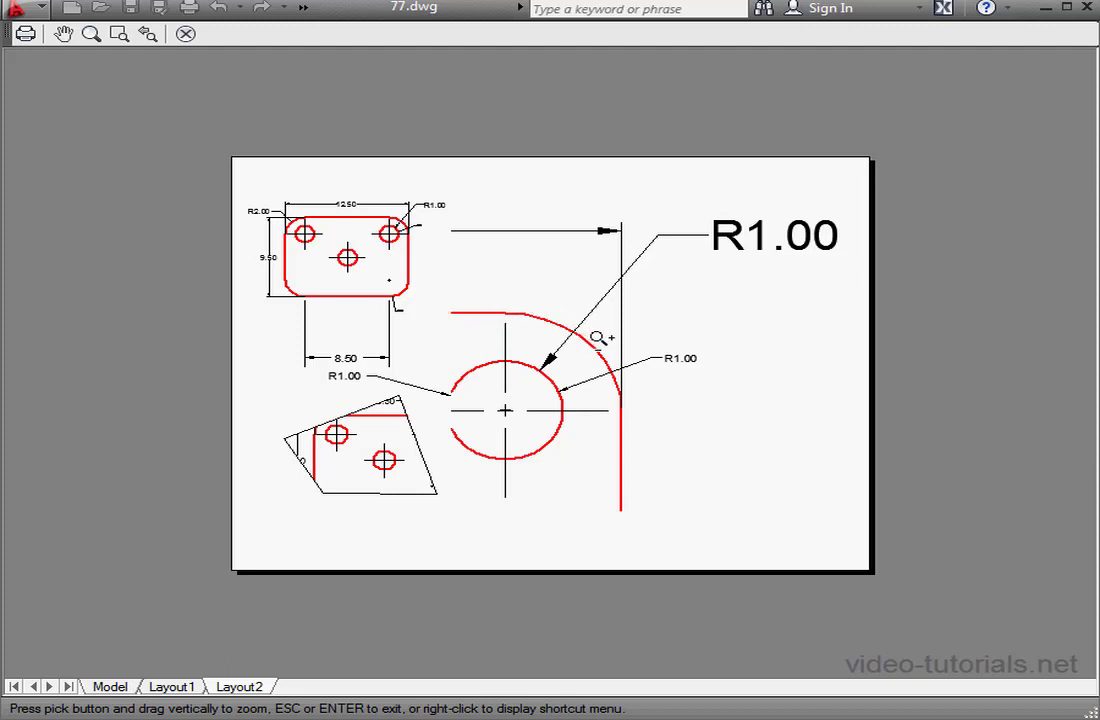
right_click(694, 299)
left_click(781, 314)
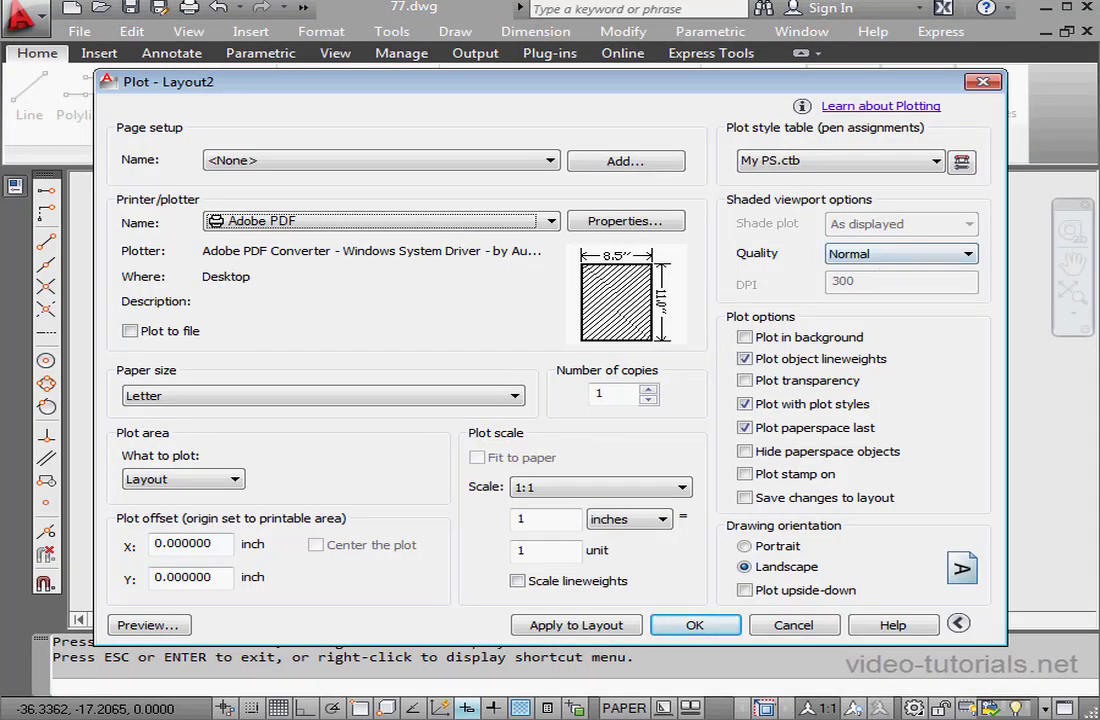
- Switch to the Plot Styles folder in Windows Explorer and delete the My PS.ctb file
left_click_drag(1098, 60, 383, 73)
left_click(128, 95)
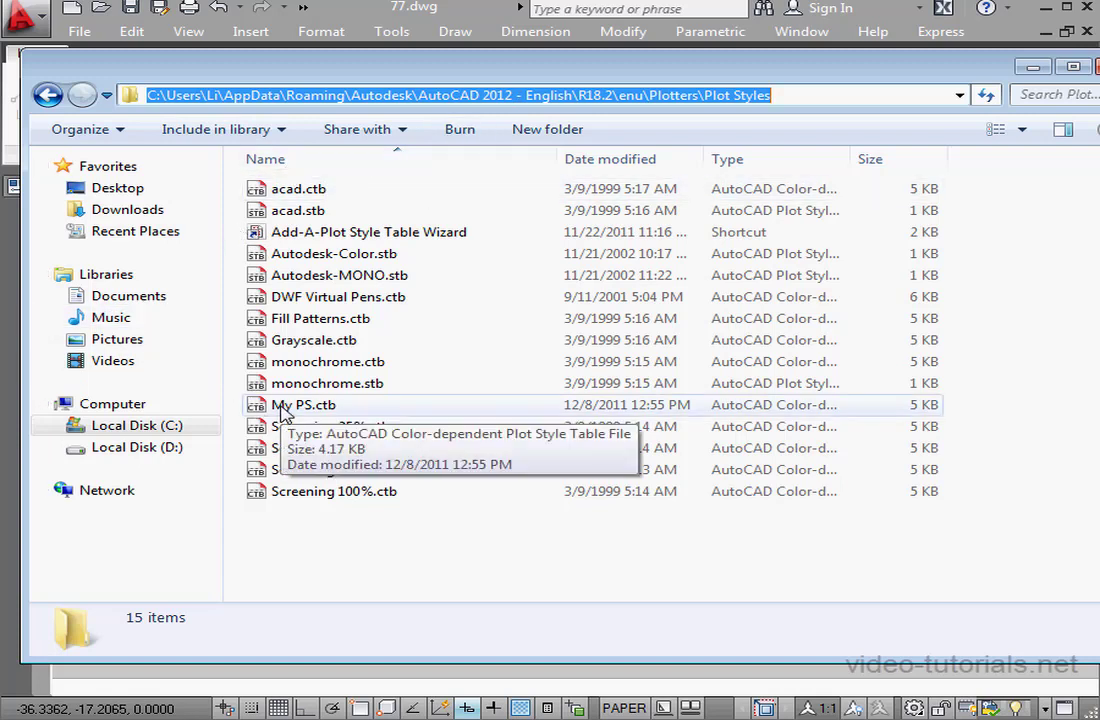
right_click(283, 410)
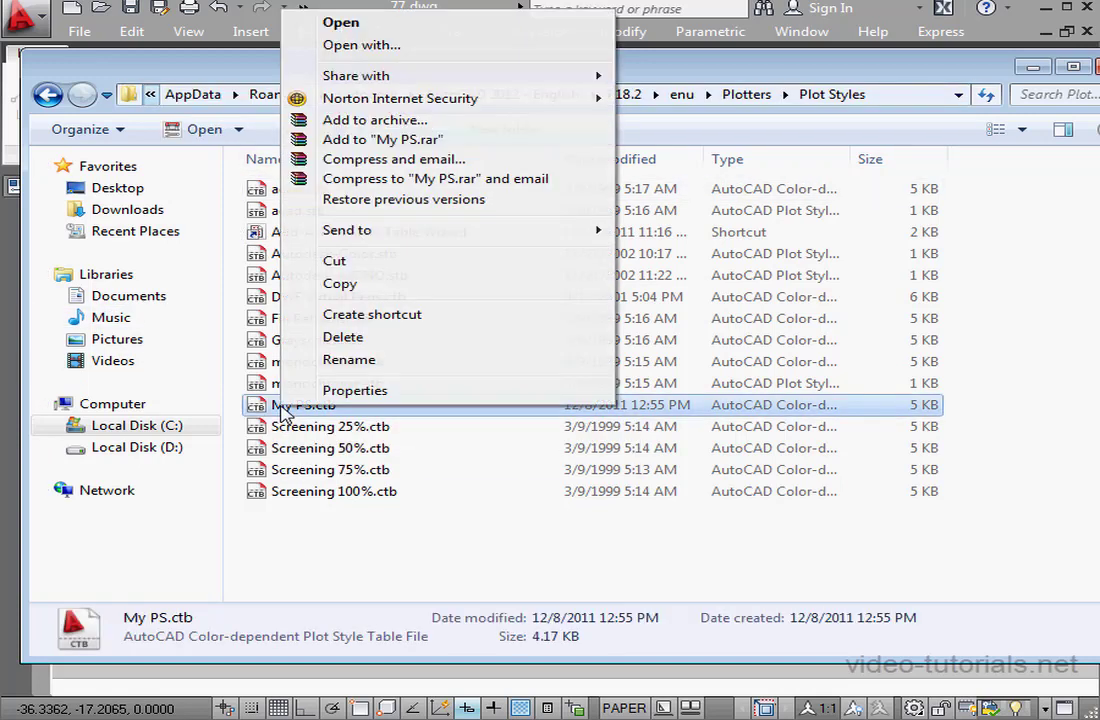
left_click(344, 337)
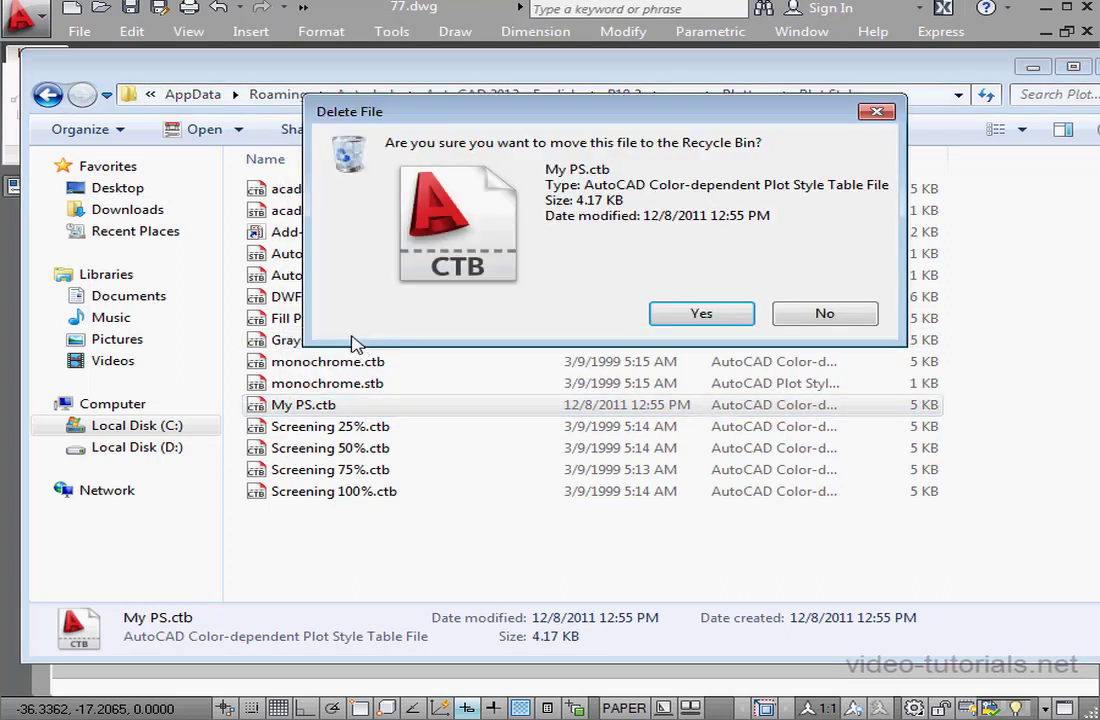
left_click(721, 313)
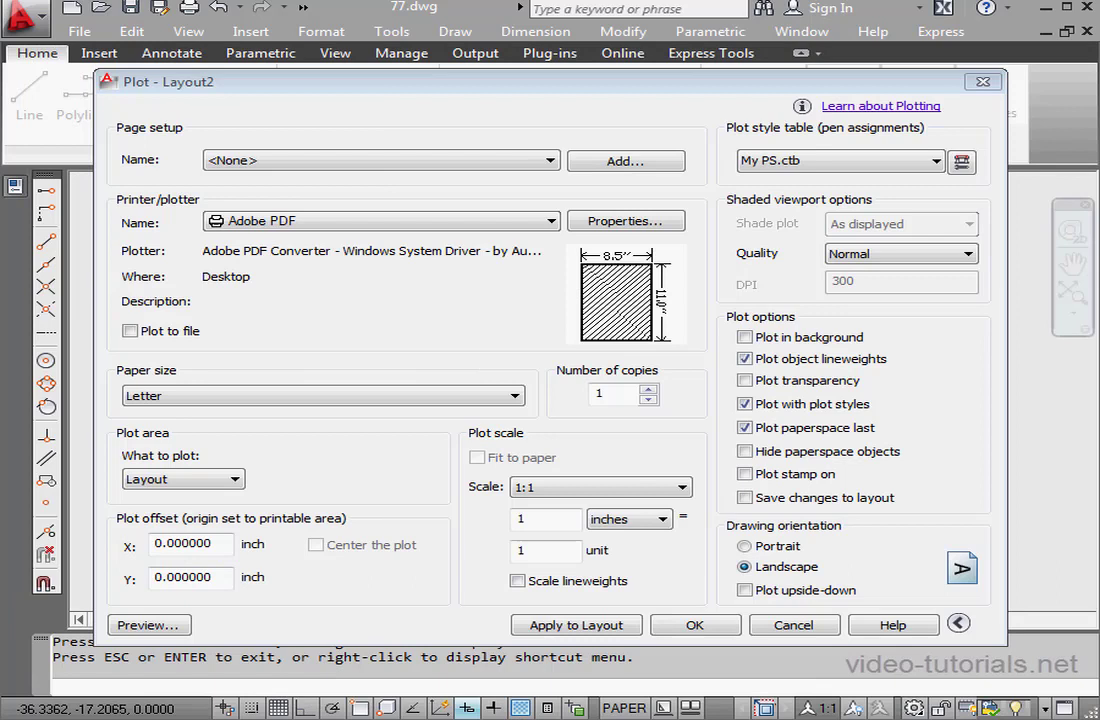
- Try to assign the deleted My PS.ctb plot style table to the Layout2 plot
left_click(936, 160)
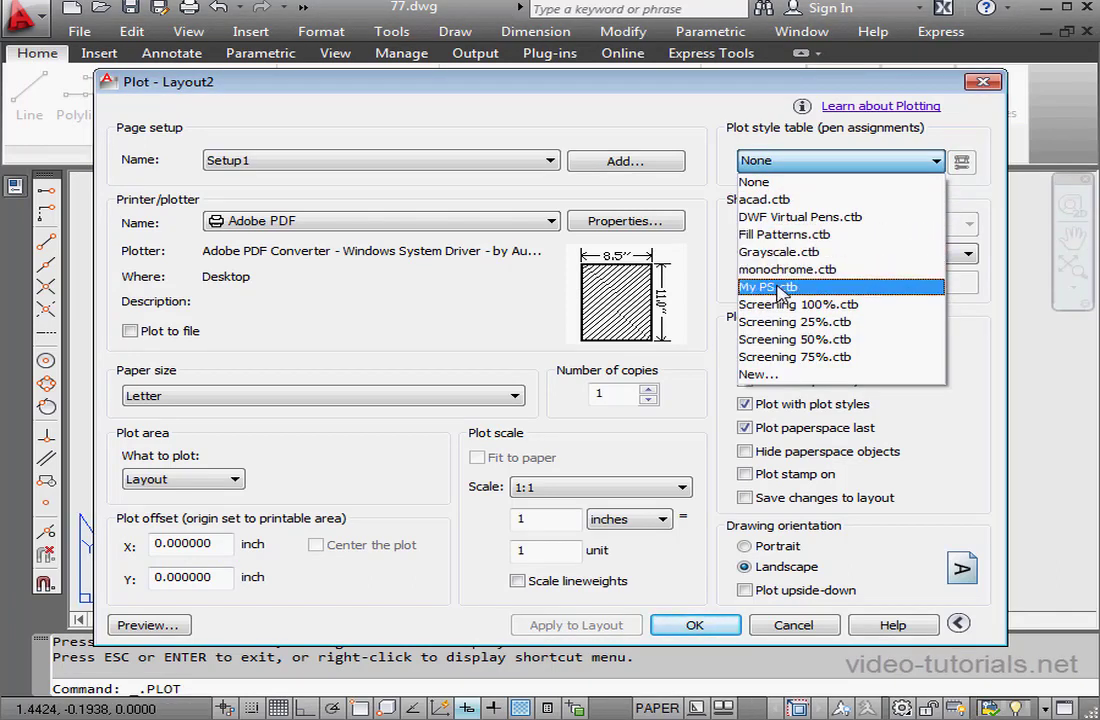
left_click(780, 287)
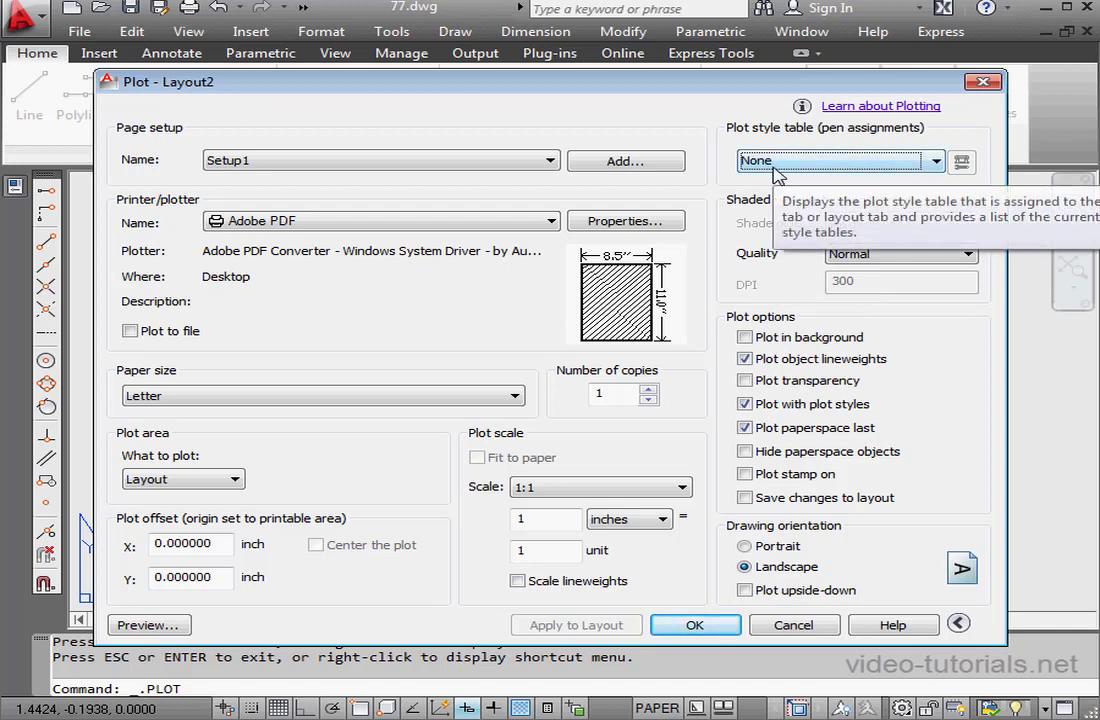